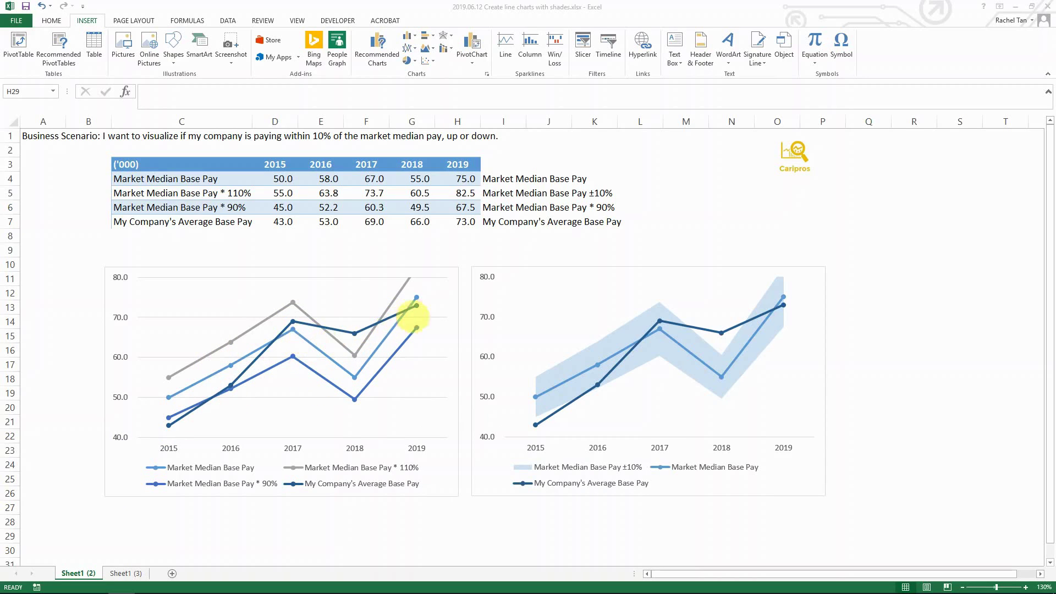
# - Inspect the finished shaded-band chart's 90% and 110% lines and its data points
pyautogui.moveTo(242, 335)
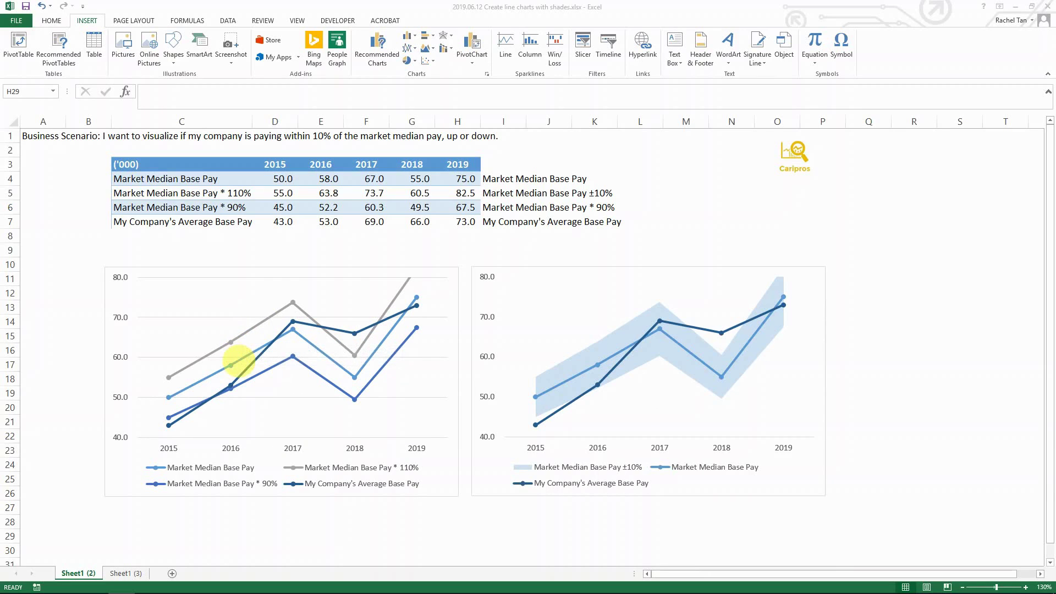
pyautogui.moveTo(245, 356)
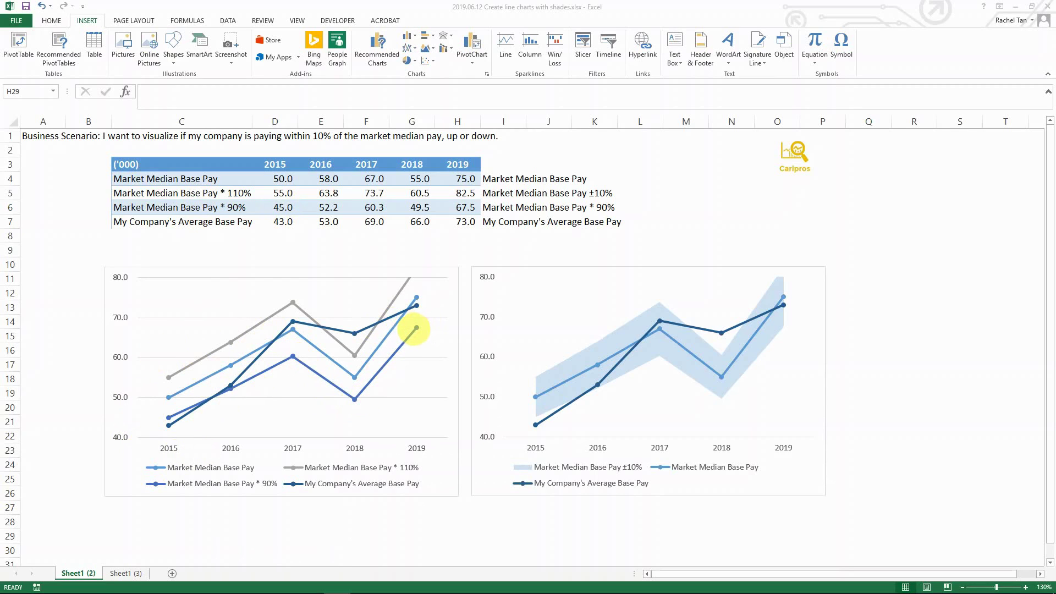
pyautogui.click(401, 348)
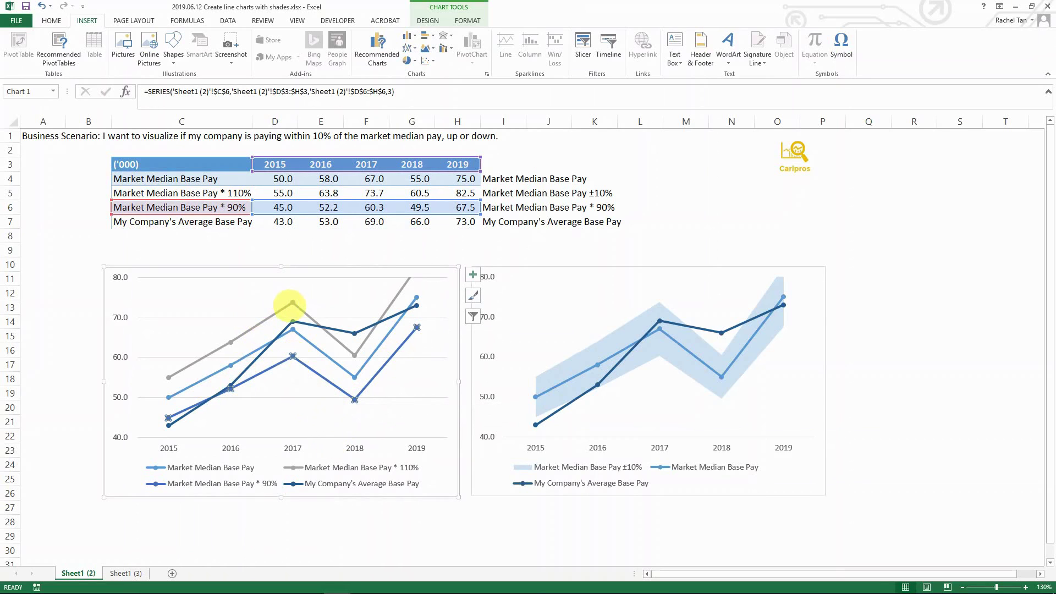
pyautogui.click(290, 302)
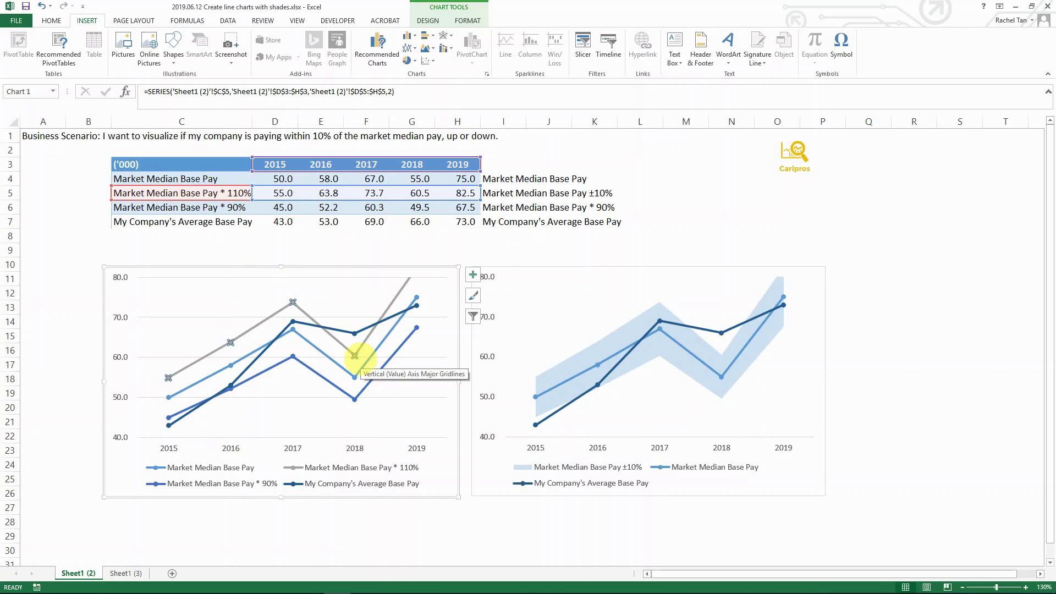
pyautogui.click(464, 249)
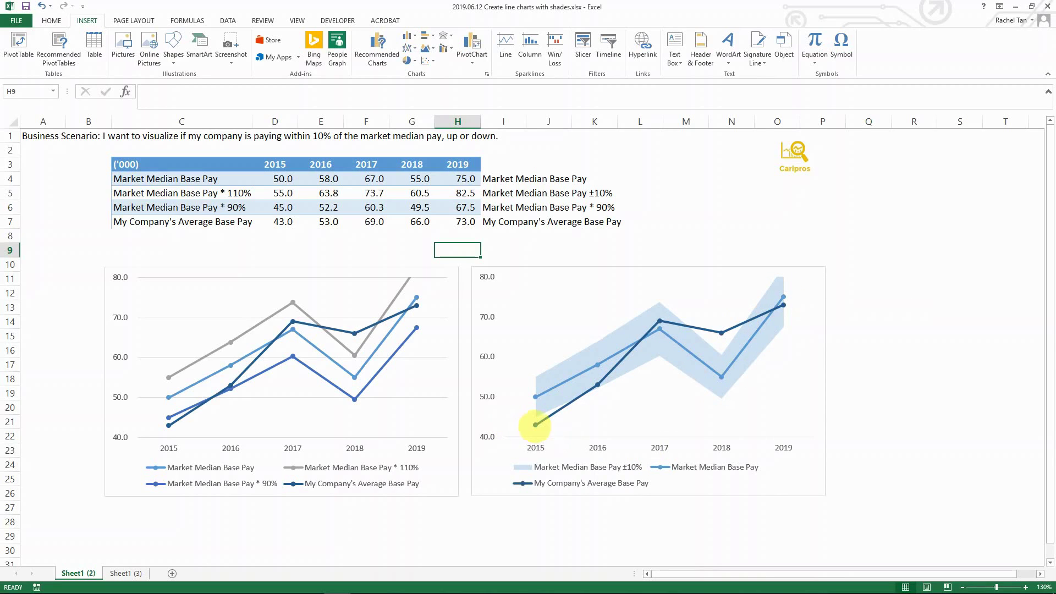
pyautogui.moveTo(668, 320)
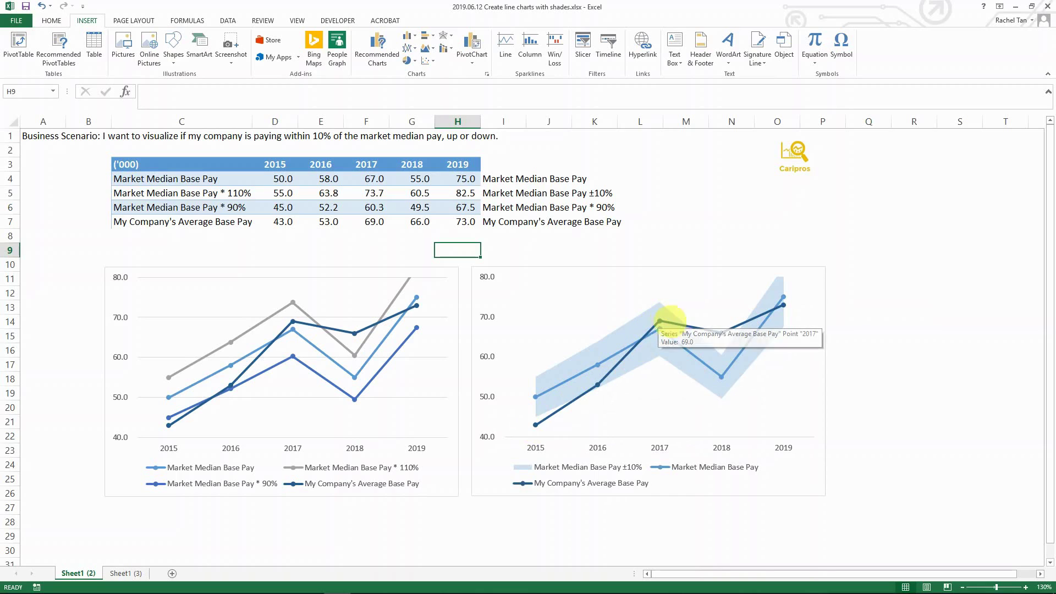
pyautogui.moveTo(755, 367)
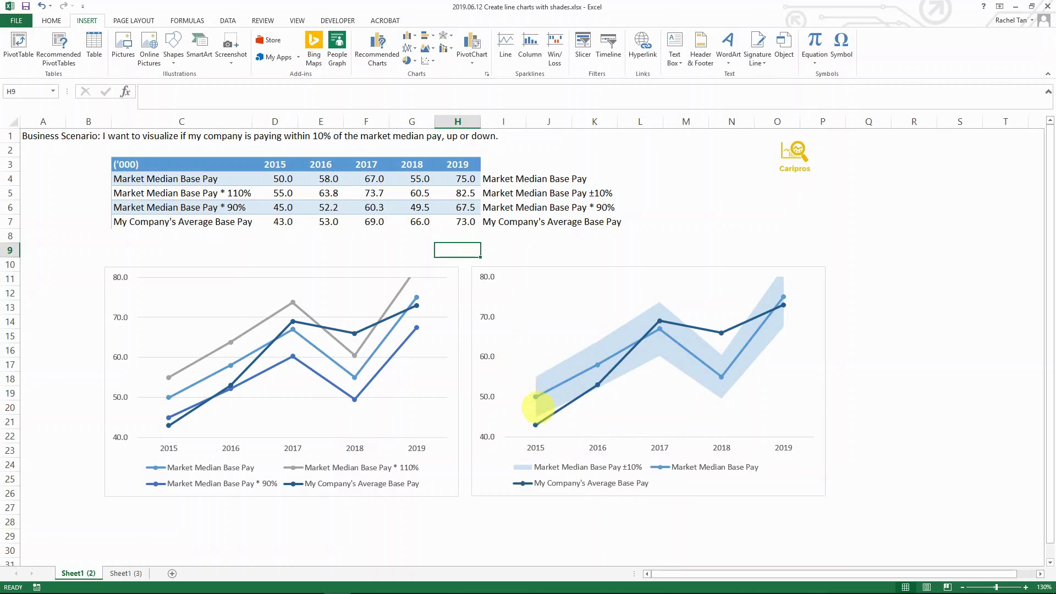
pyautogui.moveTo(598, 385)
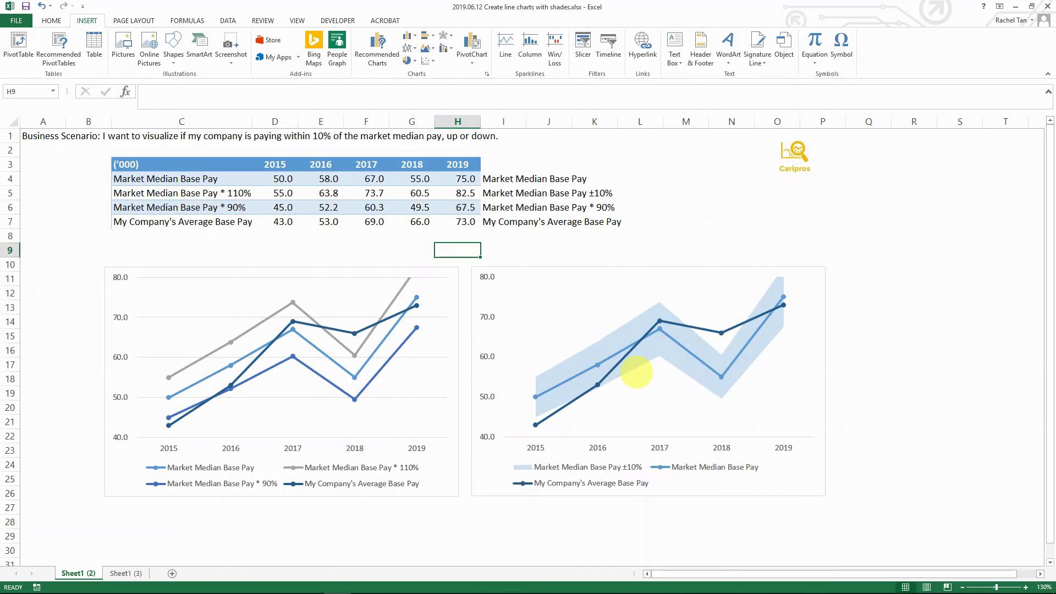
# - On Sheet1 (3), copy the four-line pay chart
pyautogui.click(125, 573)
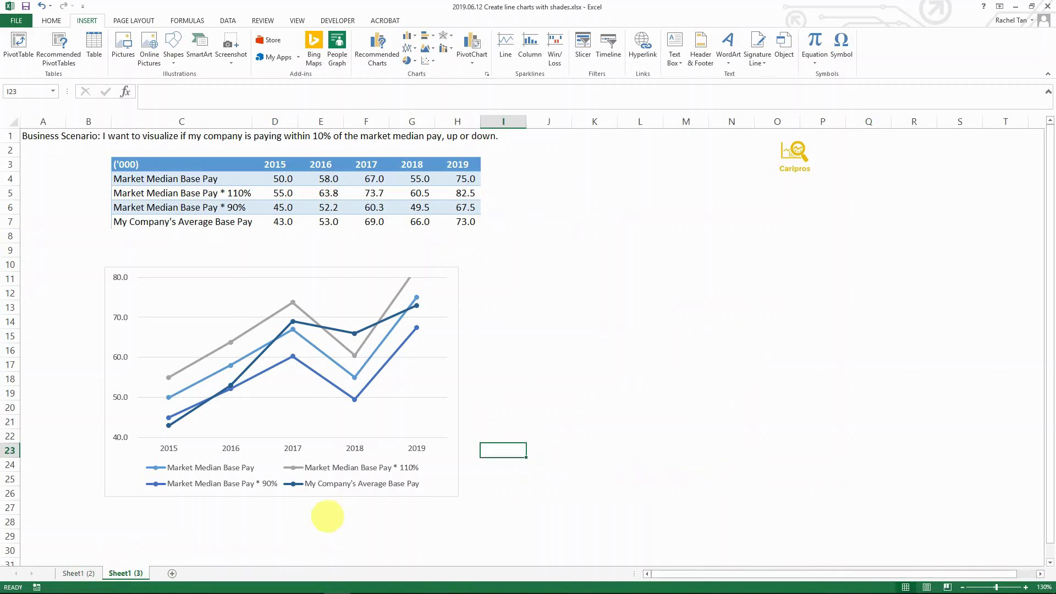
pyautogui.click(301, 352)
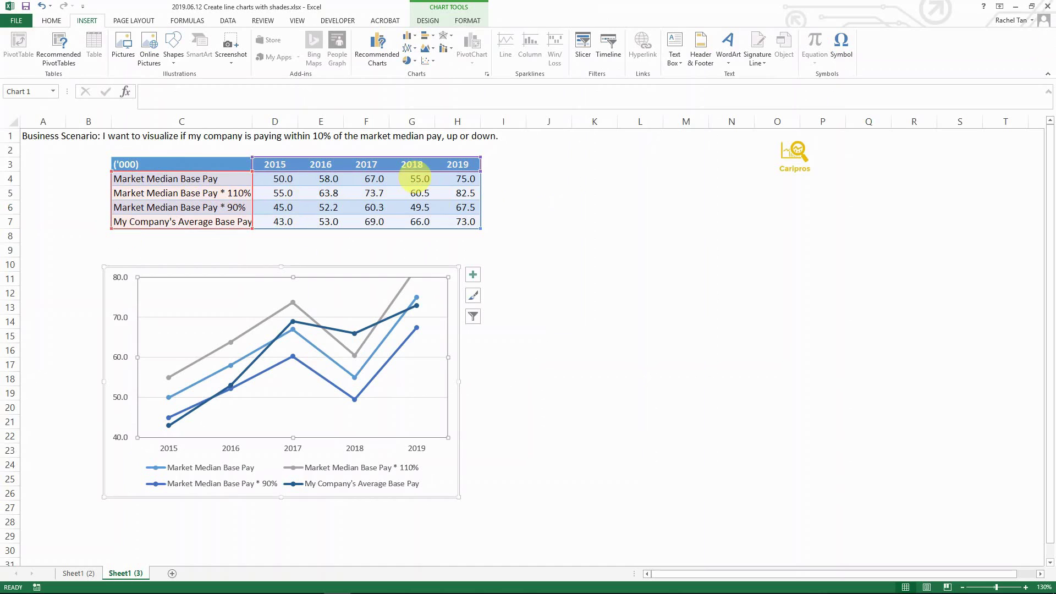
pyautogui.click(473, 348)
pyautogui.click(454, 290)
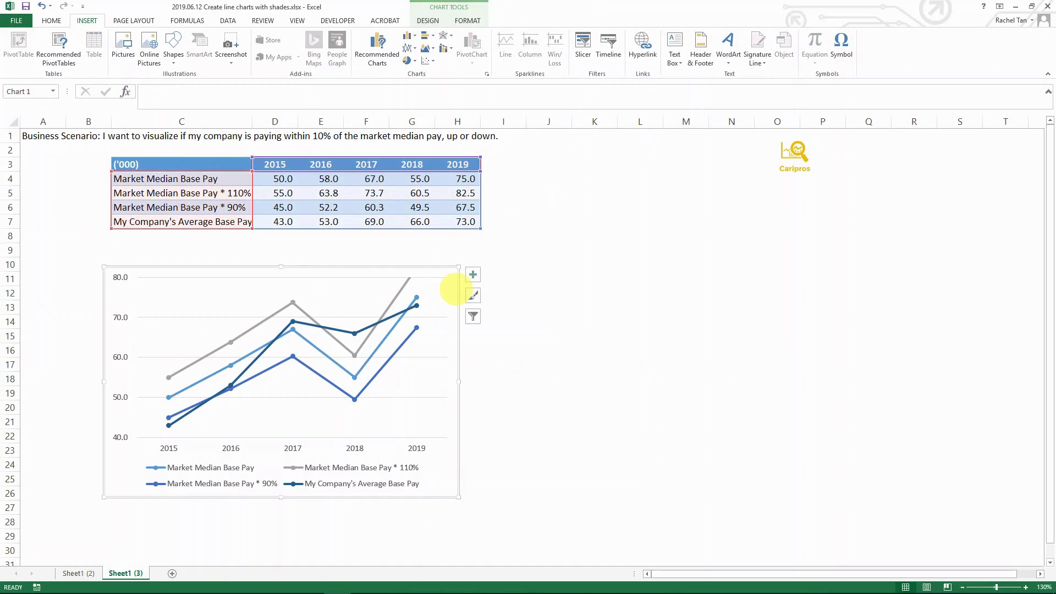
pyautogui.hotkey('ctrl', 'c')
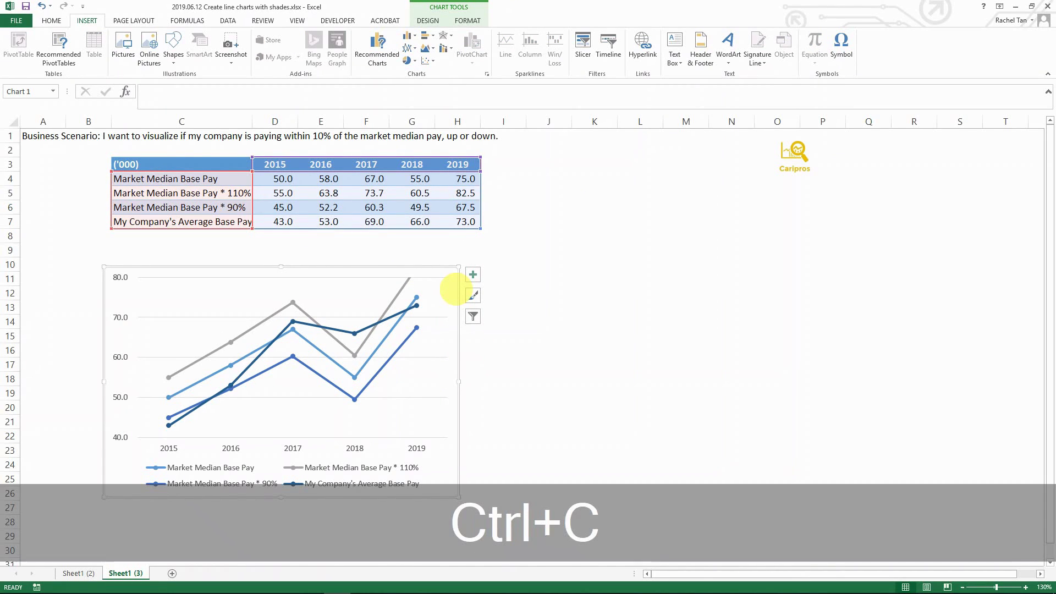
# - Paste a duplicate chart beside the original and select the copy's 90% series
pyautogui.click(503, 277)
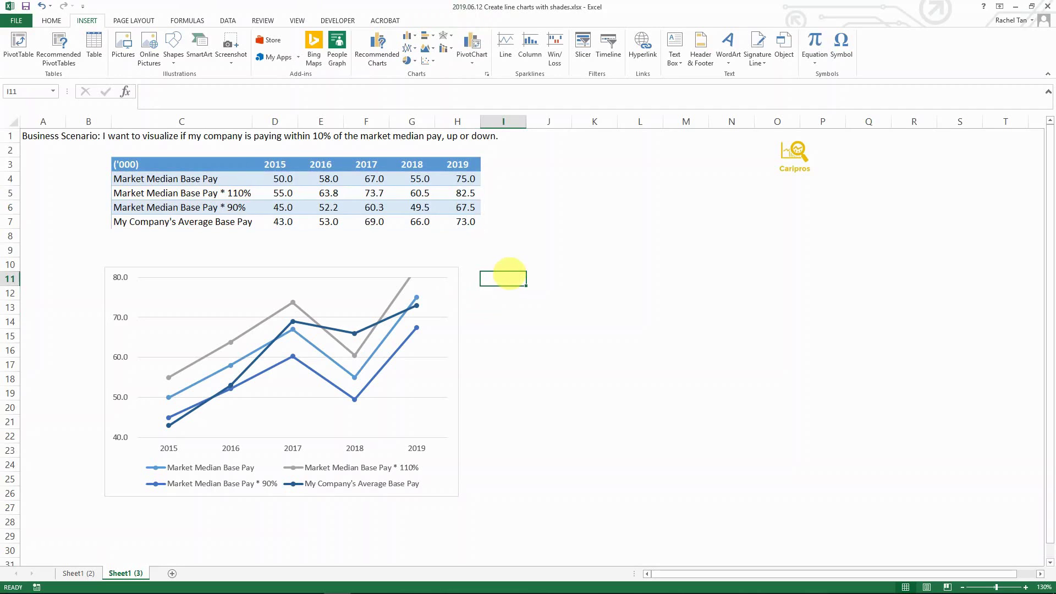
pyautogui.hotkey('ctrl', 'v')
pyautogui.click(571, 265)
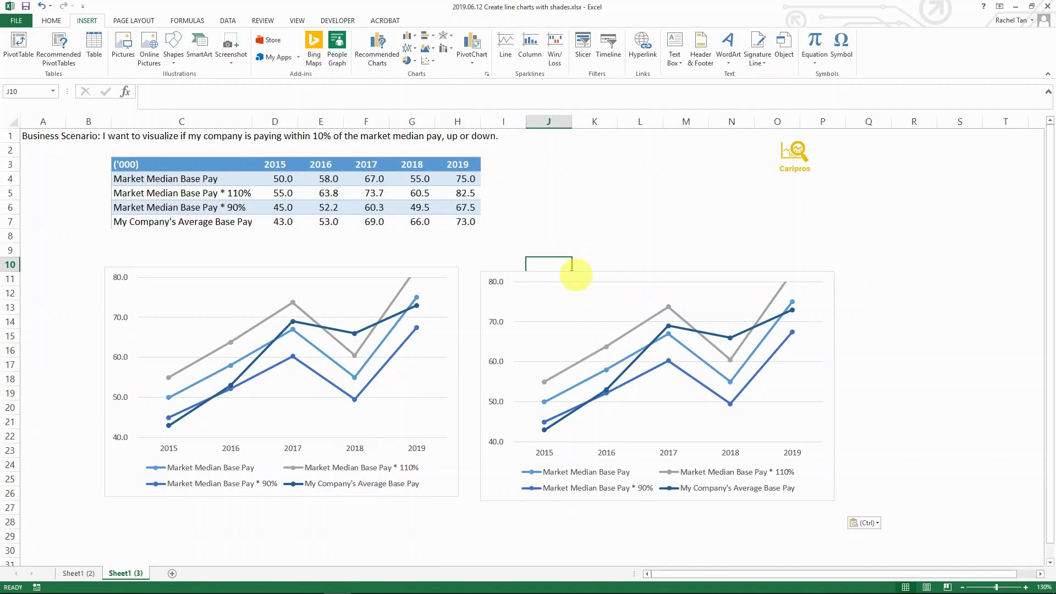
pyautogui.click(572, 275)
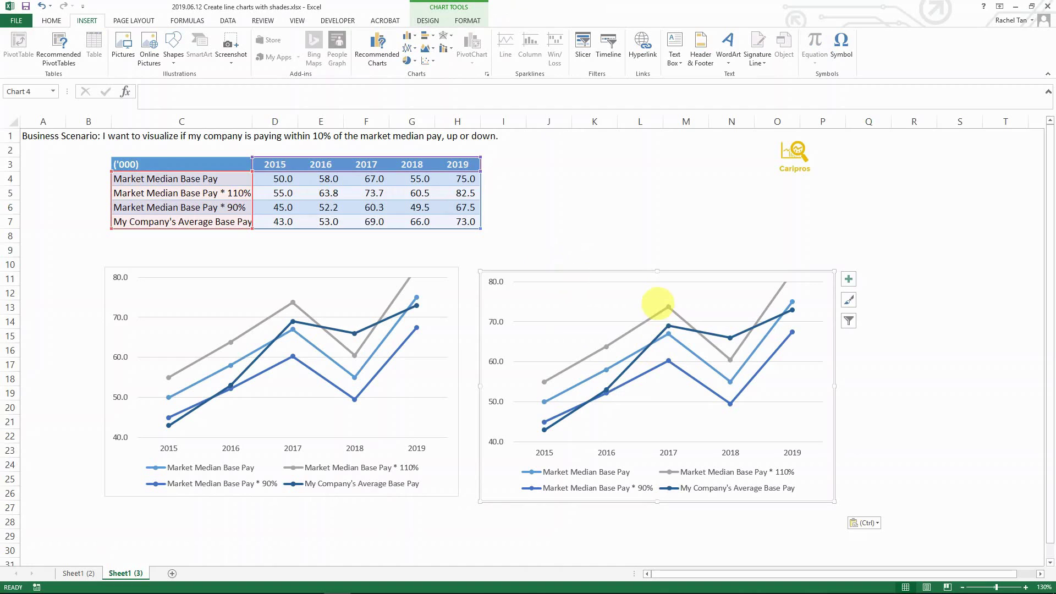
pyautogui.click(654, 316)
pyautogui.click(667, 362)
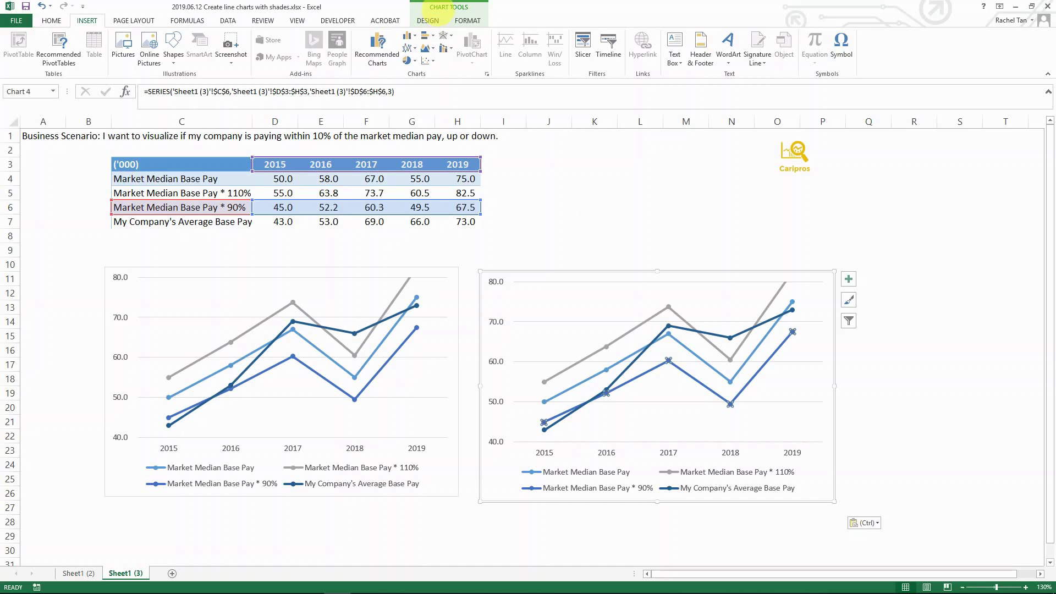
# - Make the copy a combo chart with the * 110% and * 90% series as Area
pyautogui.click(428, 19)
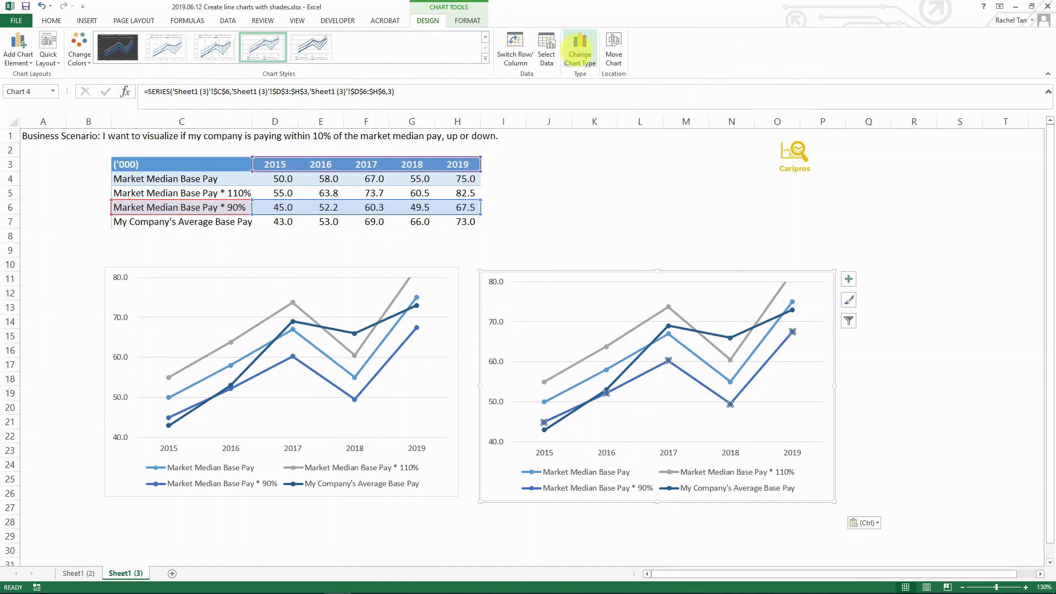
pyautogui.click(579, 48)
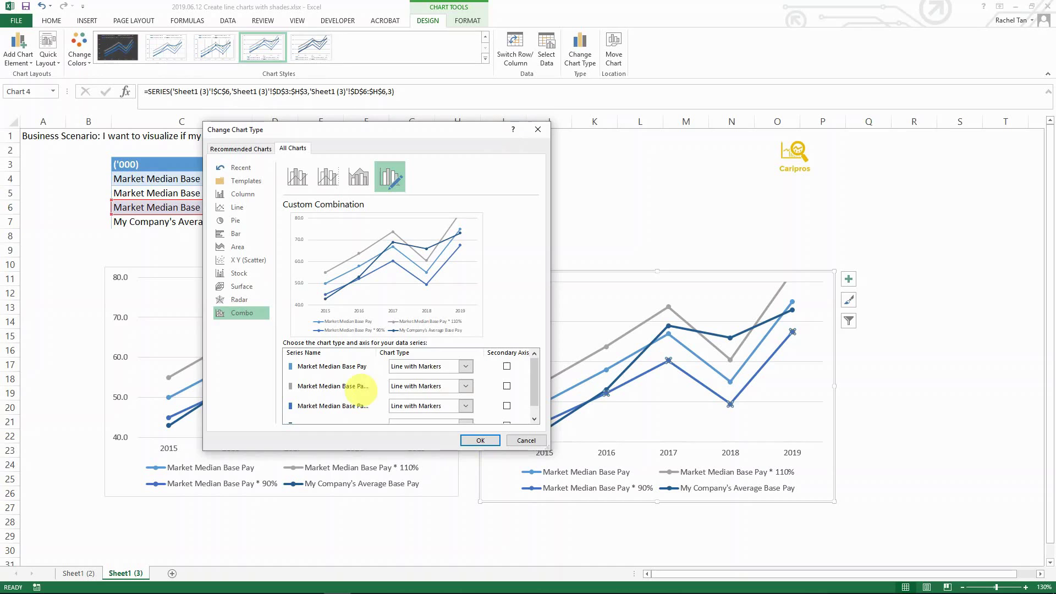
pyautogui.moveTo(535, 379); pyautogui.dragTo(535, 387)
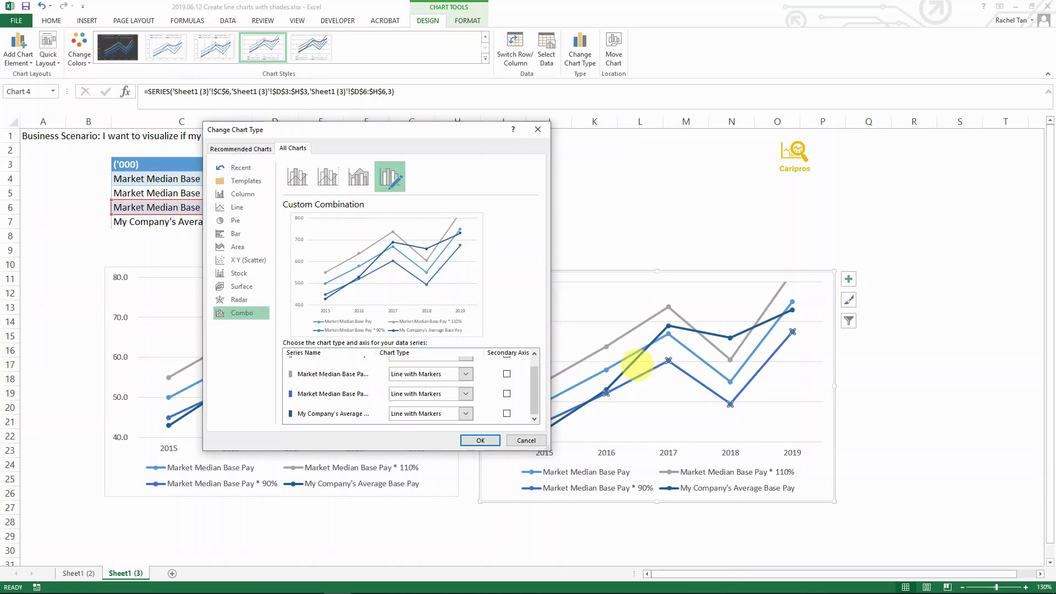
pyautogui.click(466, 374)
pyautogui.moveTo(514, 451); pyautogui.dragTo(513, 546)
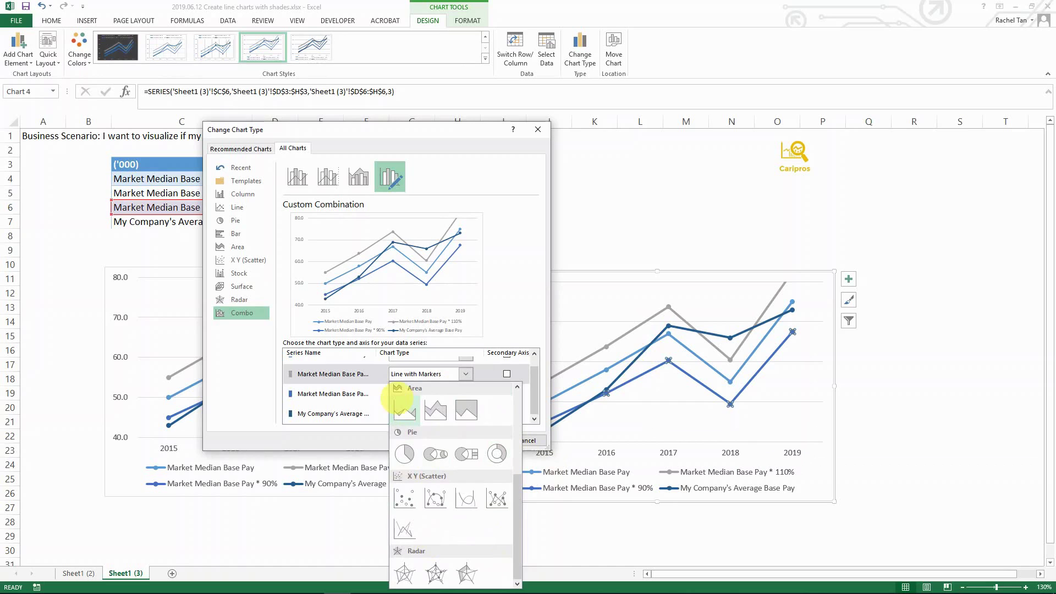
pyautogui.click(405, 410)
pyautogui.click(465, 394)
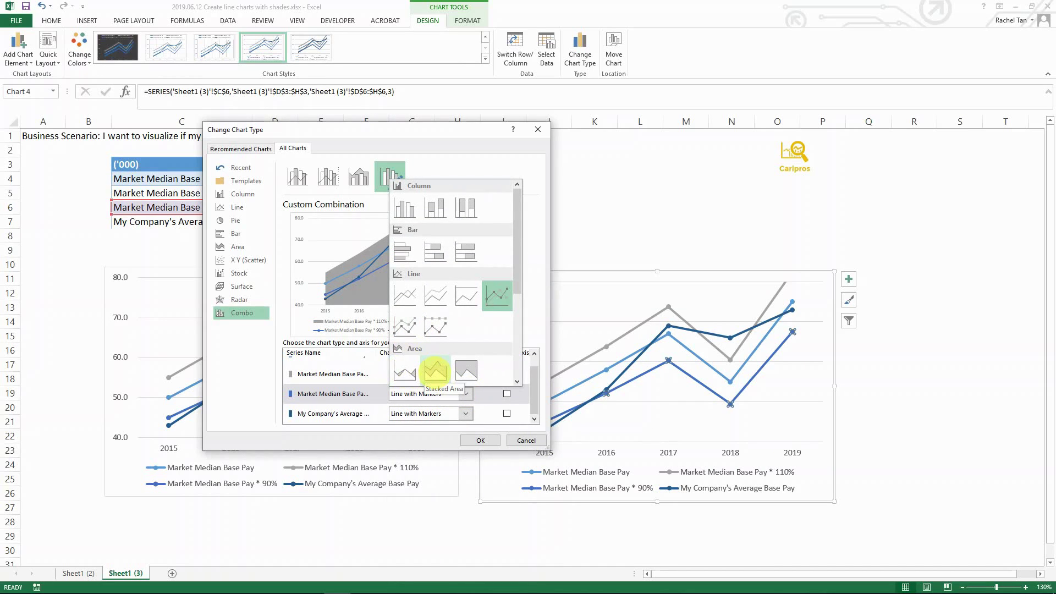
pyautogui.click(404, 368)
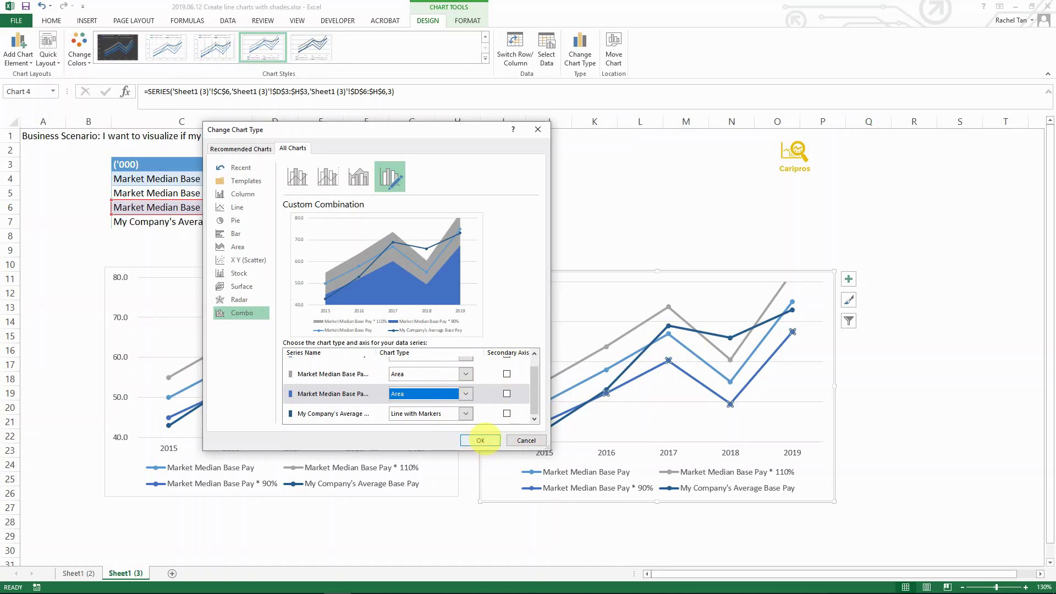
pyautogui.click(480, 439)
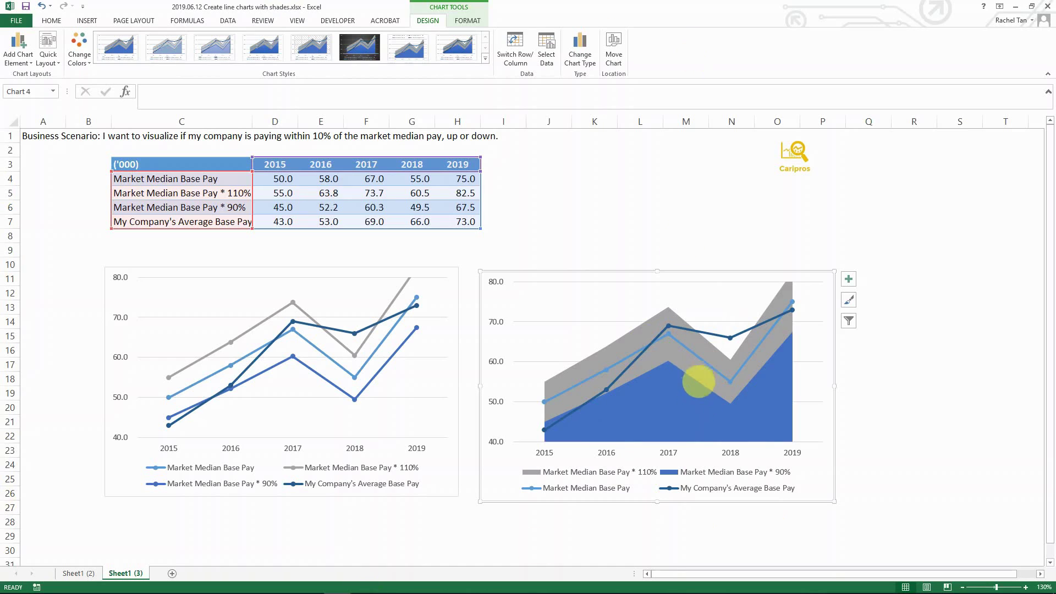
# - Set the 90% area to No Fill, then bring up formatting options for the grey 110% area
pyautogui.rightClick(672, 404)
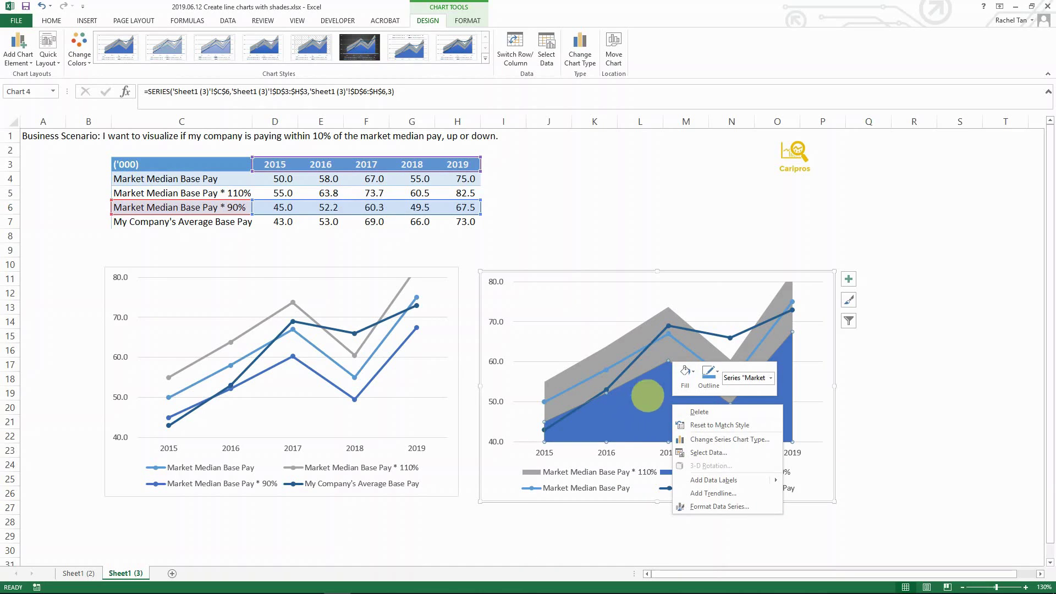
pyautogui.click(686, 373)
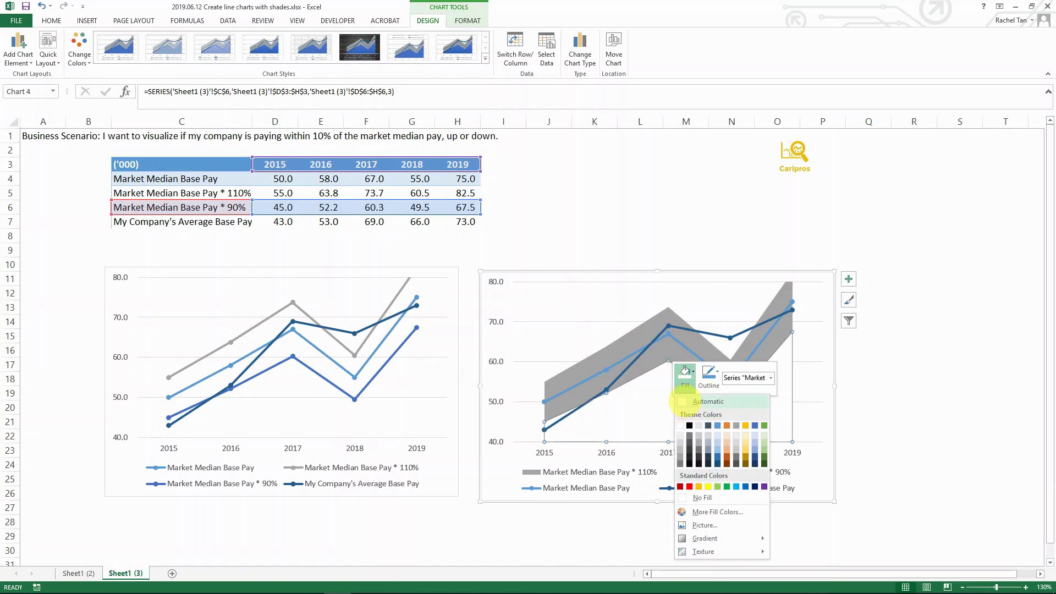
pyautogui.click(685, 402)
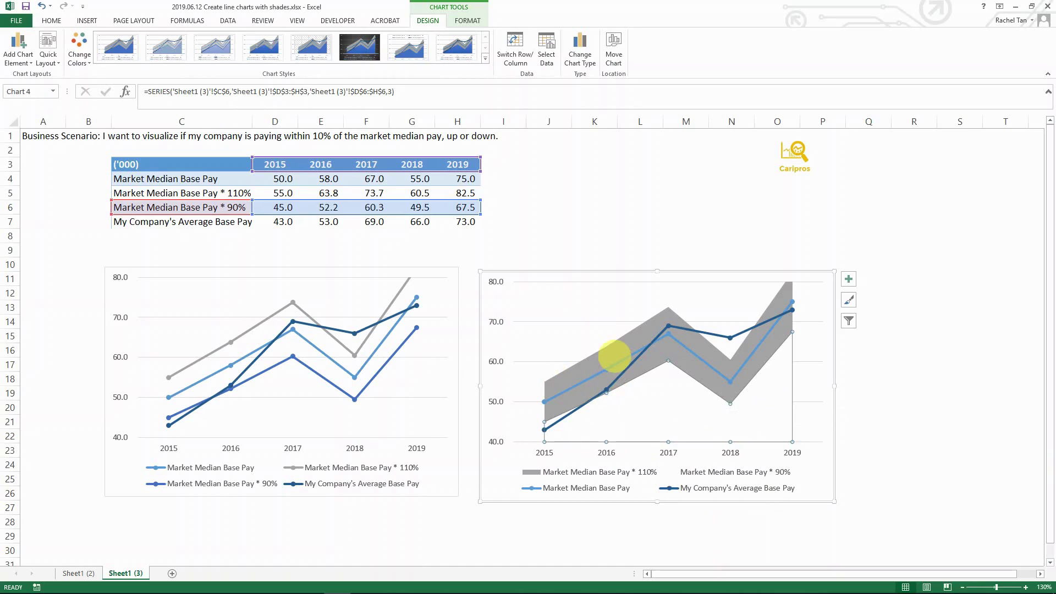
pyautogui.click(614, 356)
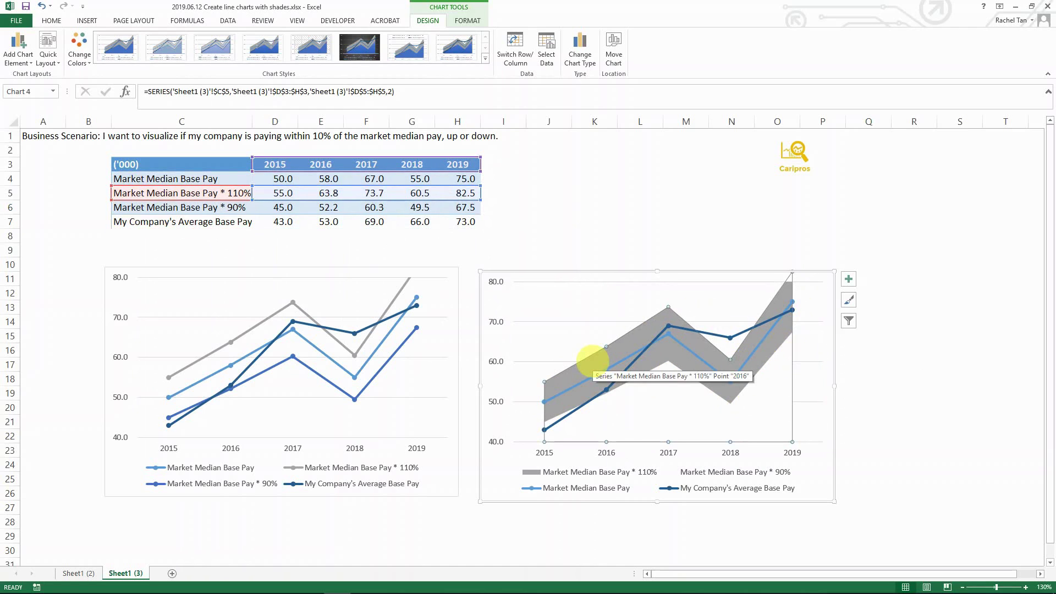
pyautogui.rightClick(593, 361)
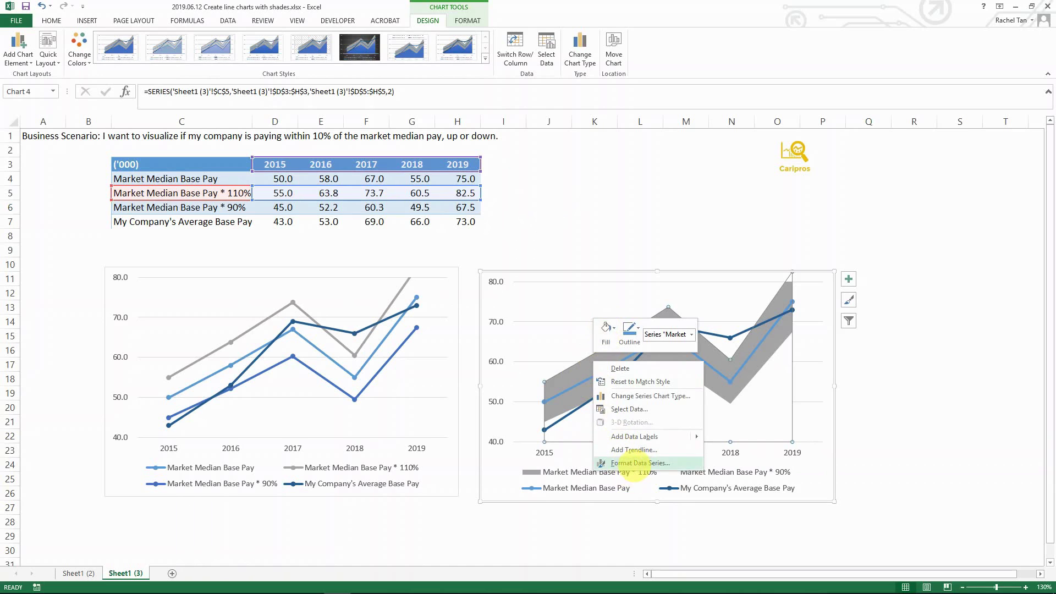
# - Give the band a solid light-blue fill with 50% transparency
pyautogui.click(634, 464)
pyautogui.click(860, 165)
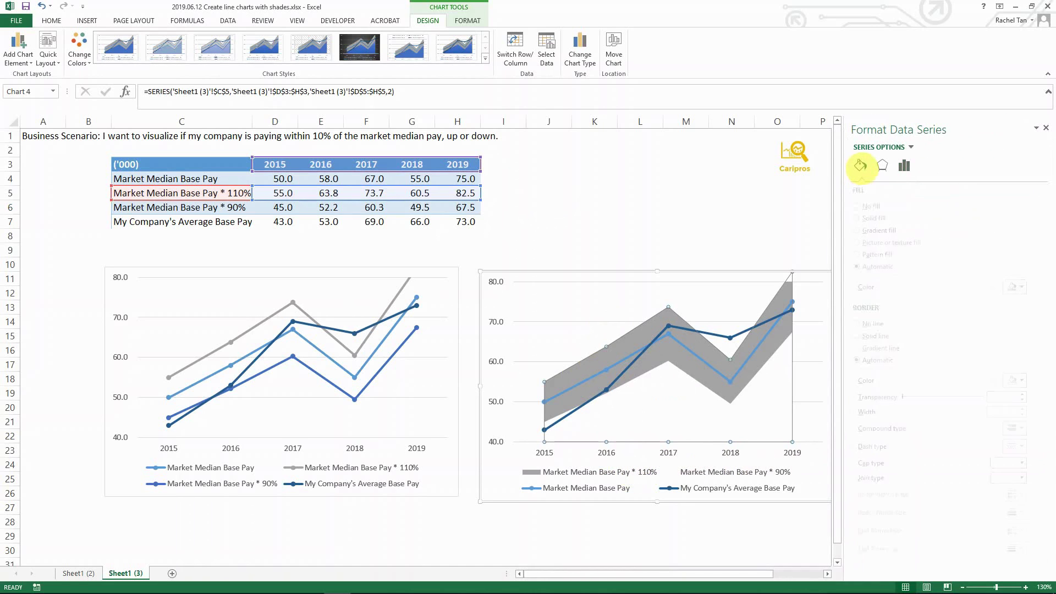
pyautogui.click(867, 218)
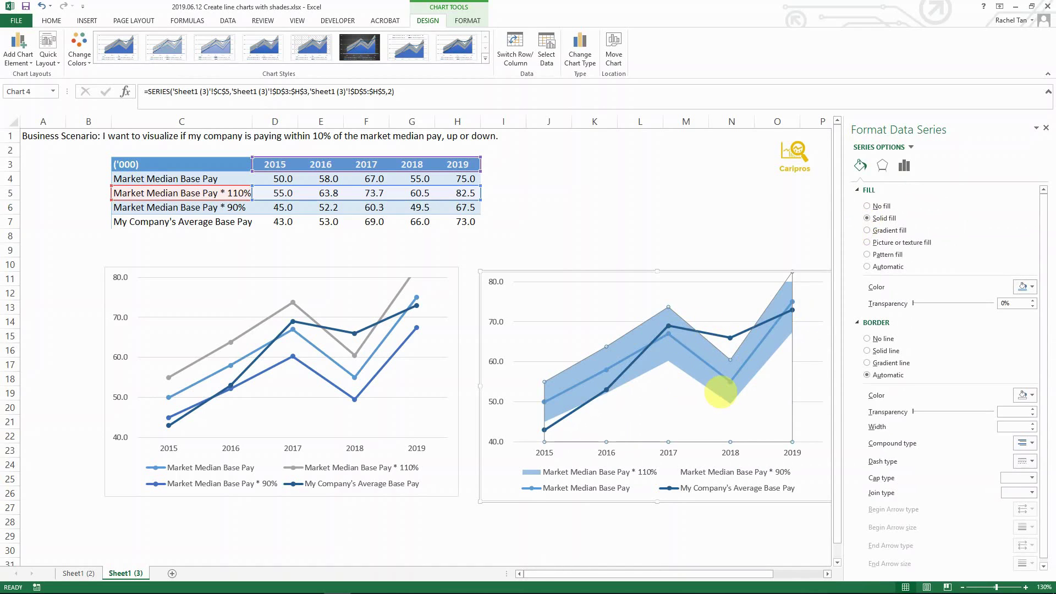
pyautogui.click(1022, 286)
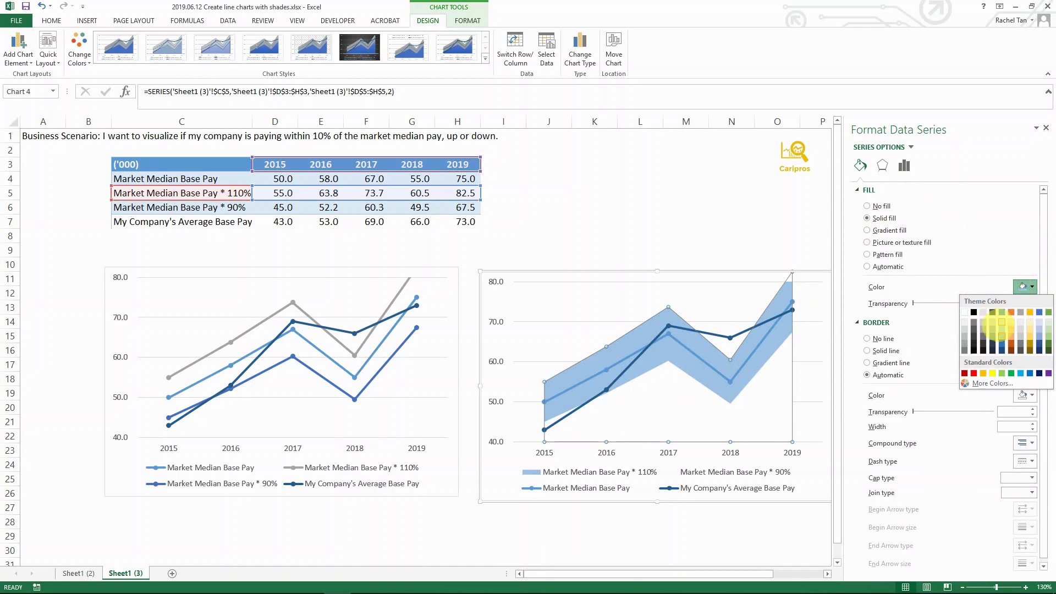
pyautogui.click(1001, 330)
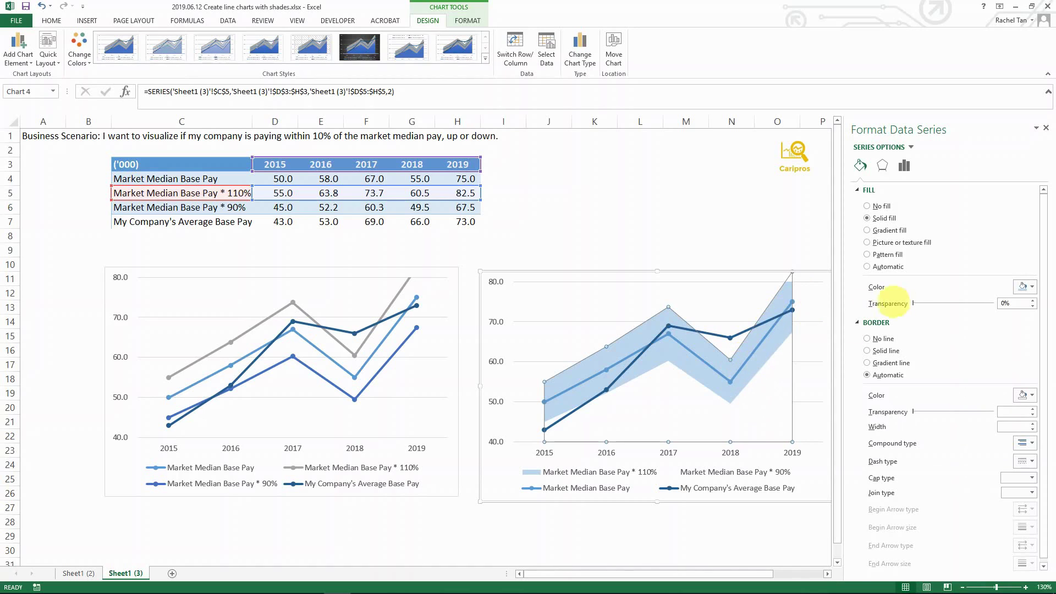
pyautogui.click(1005, 303)
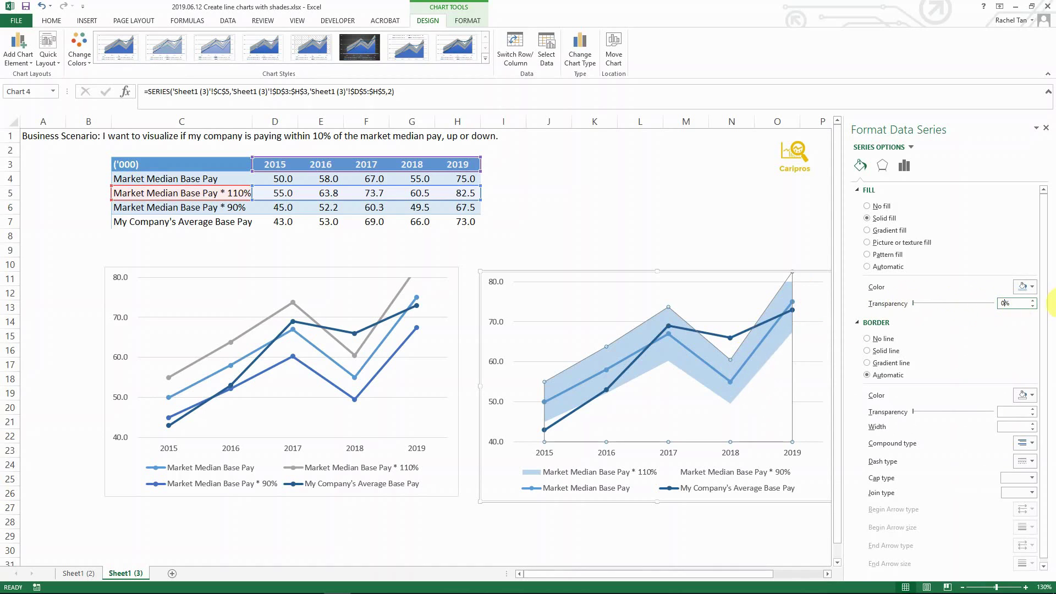
pyautogui.write('50')
pyautogui.press('Return')
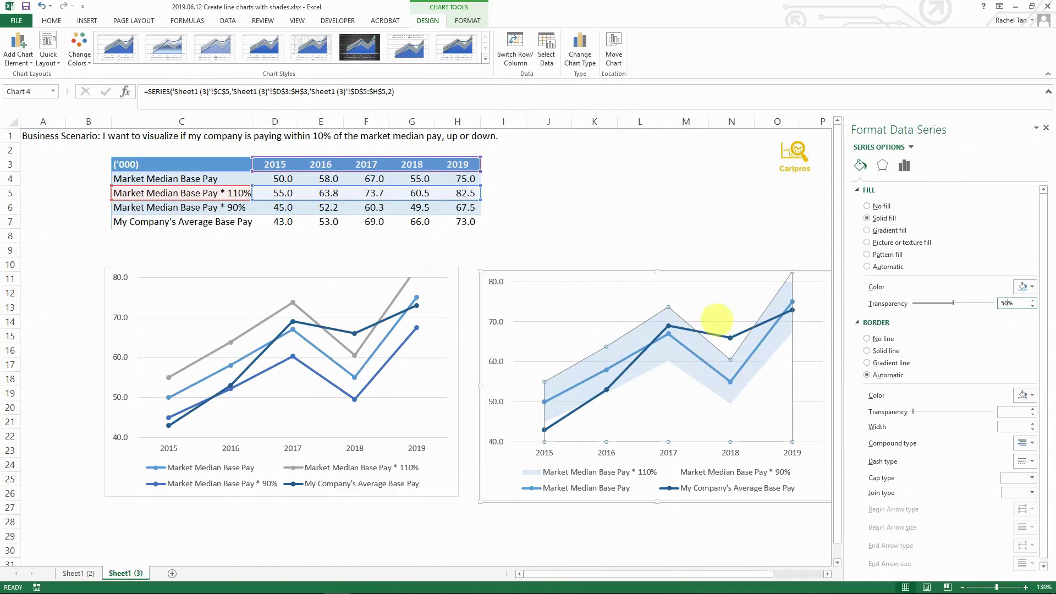
pyautogui.click(736, 295)
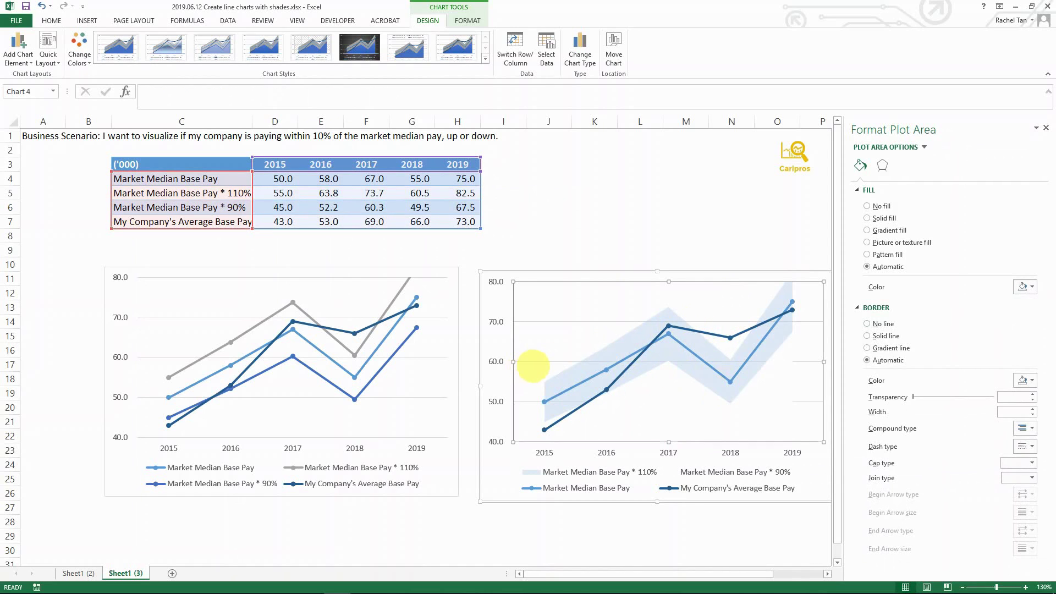
# - Delete the right chart's horizontal major gridlines
pyautogui.click(535, 362)
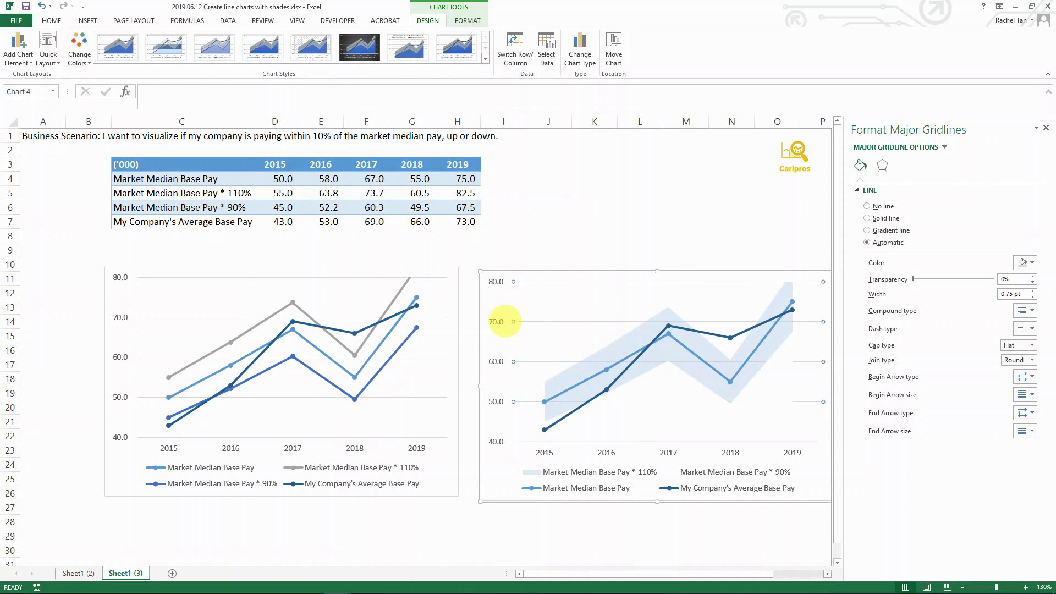
pyautogui.press('Delete')
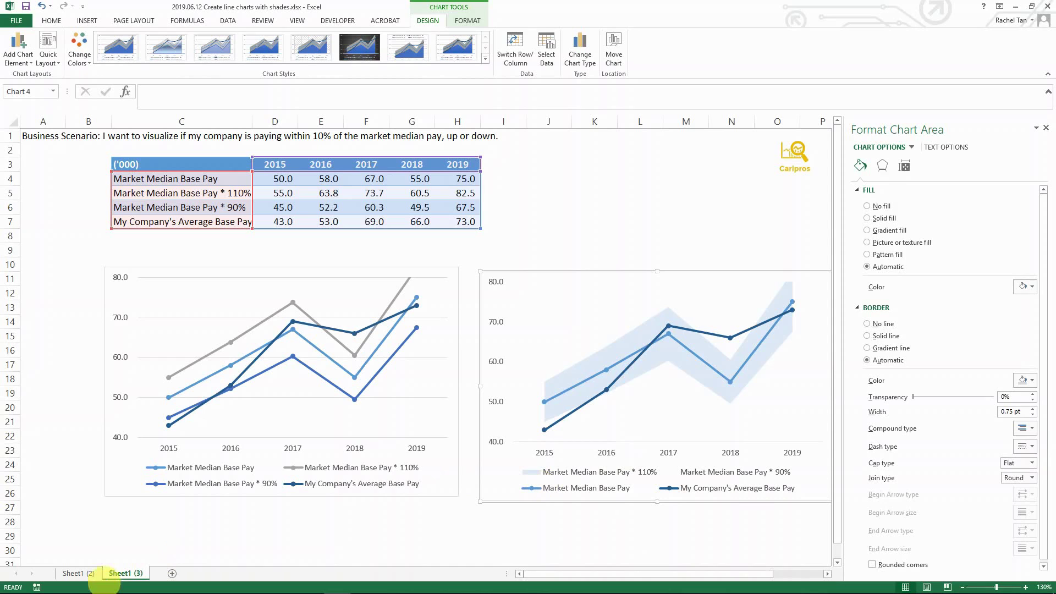
pyautogui.click(92, 574)
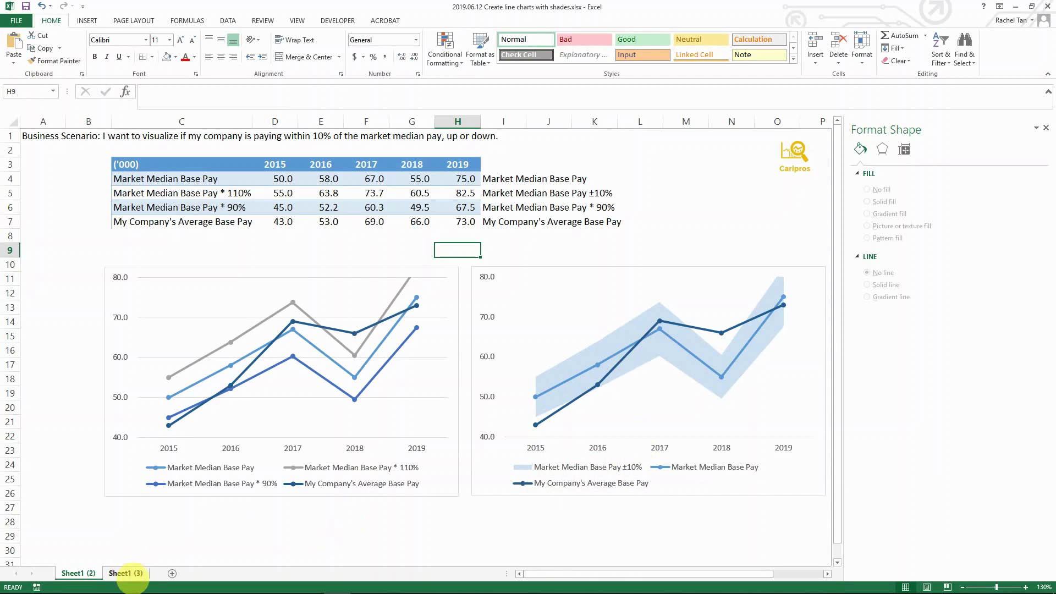
pyautogui.click(126, 573)
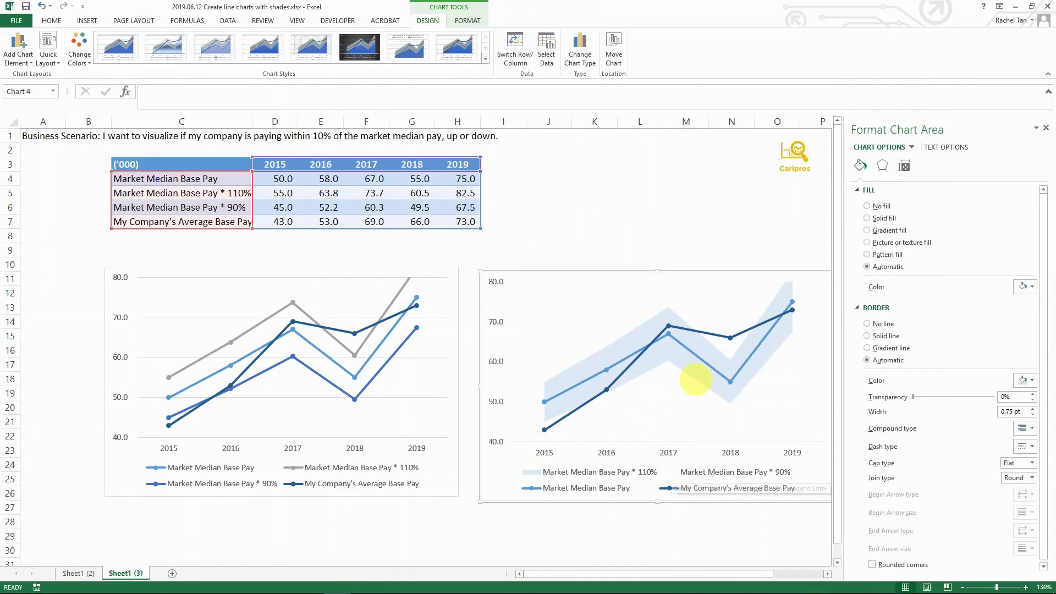
# - Delete the Market Median Base Pay * 90% entry from the legend
pyautogui.click(678, 385)
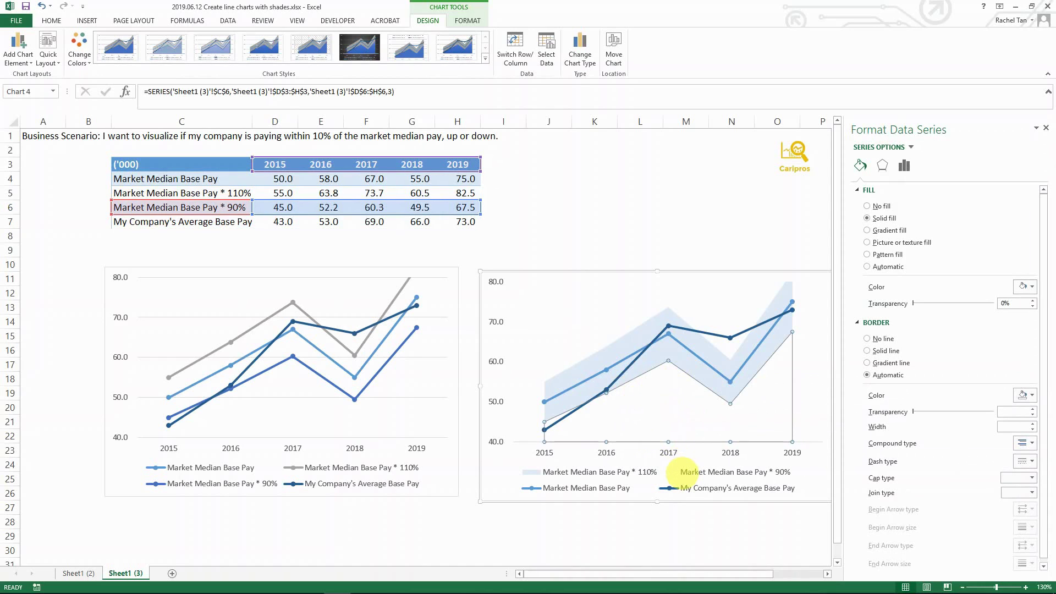
pyautogui.click(681, 472)
pyautogui.click(681, 472)
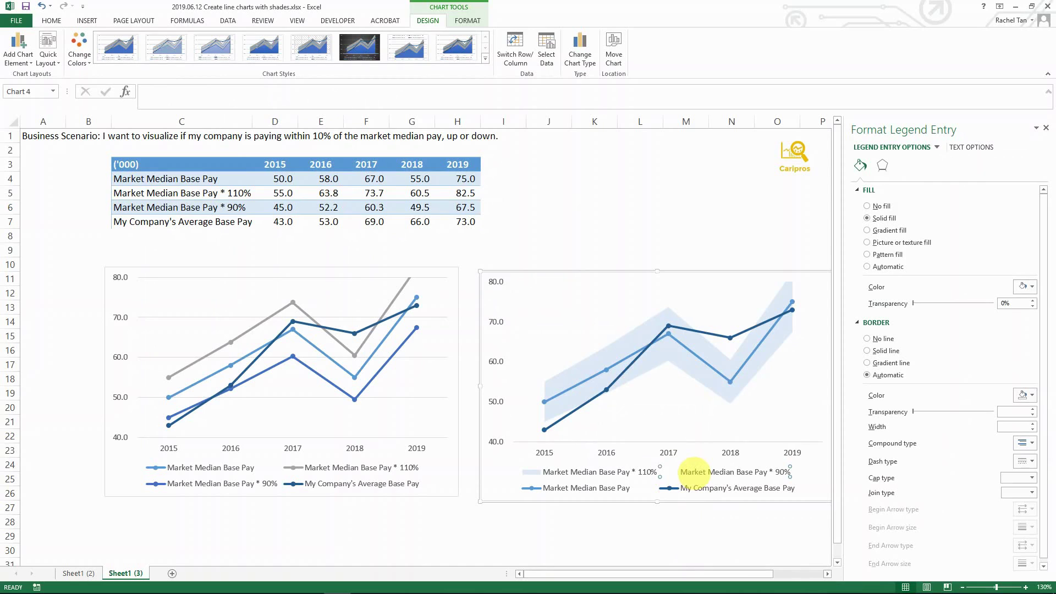
pyautogui.press('Delete')
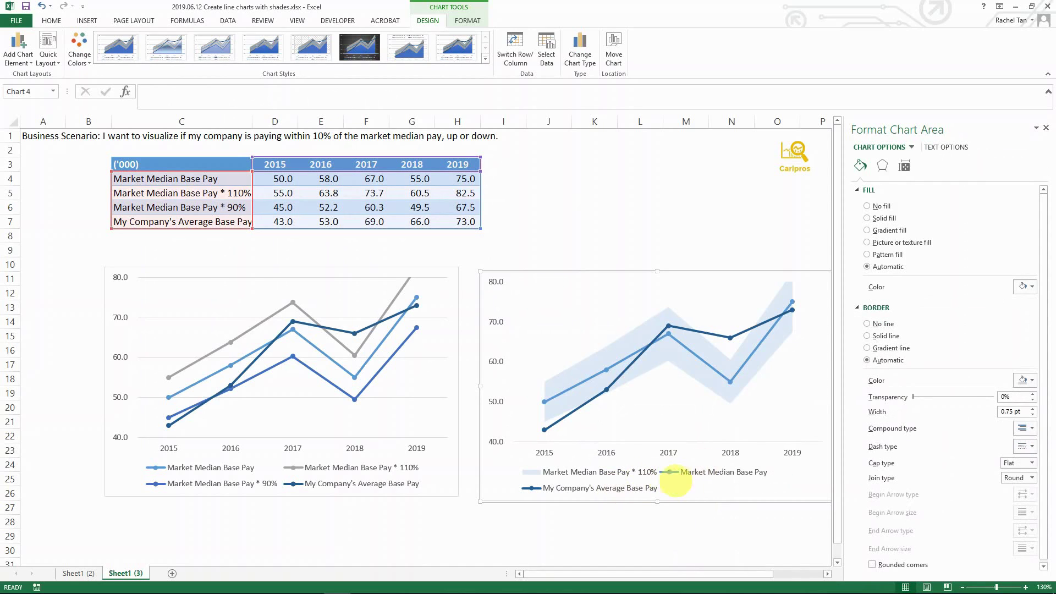
# - Check the 110% legend entry's options, then select its row label in cell C5
pyautogui.click(582, 470)
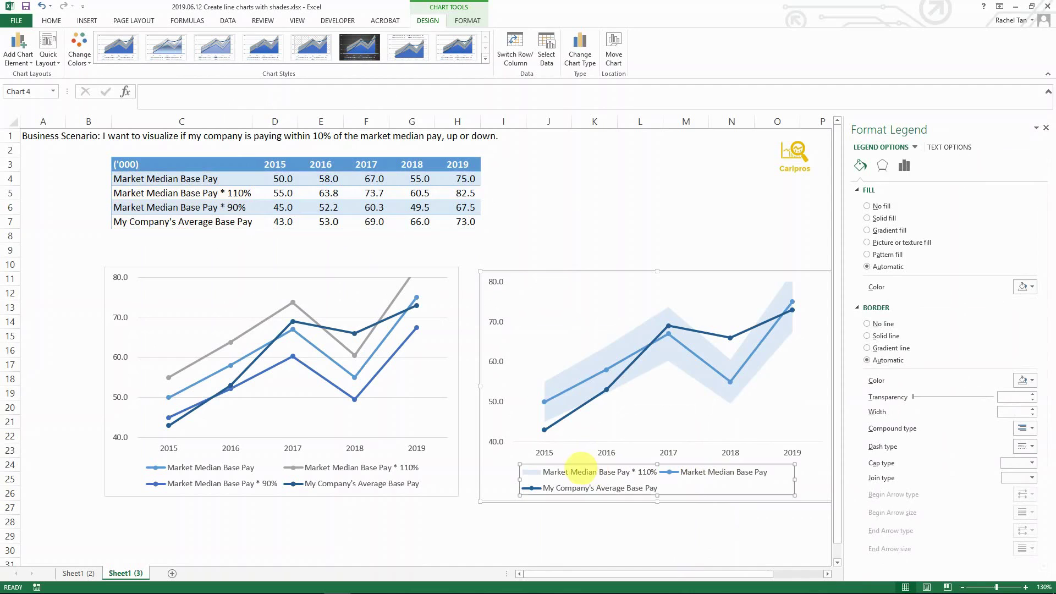
pyautogui.click(565, 471)
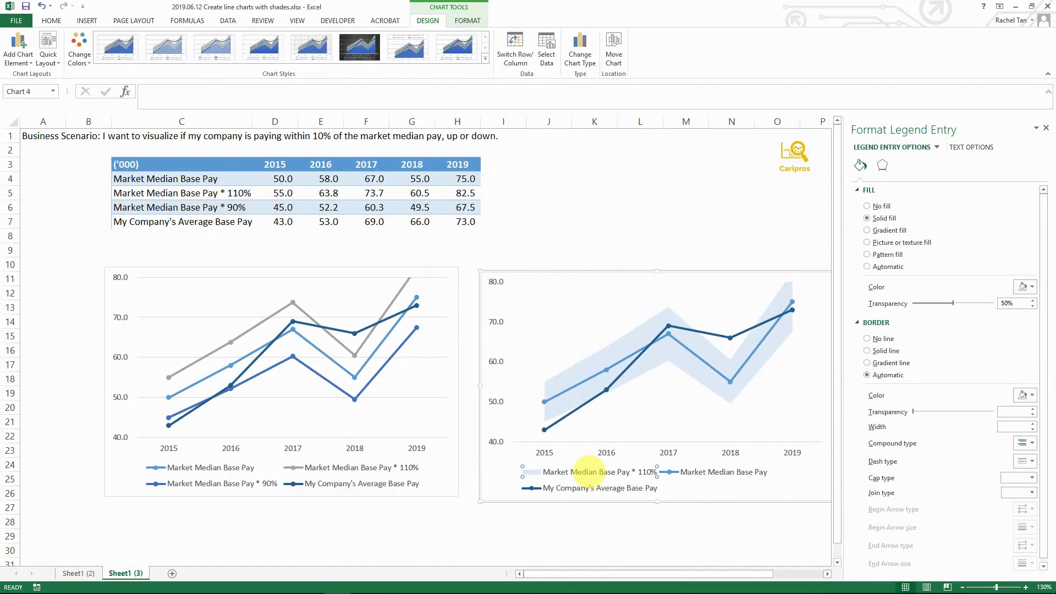
pyautogui.rightClick(588, 472)
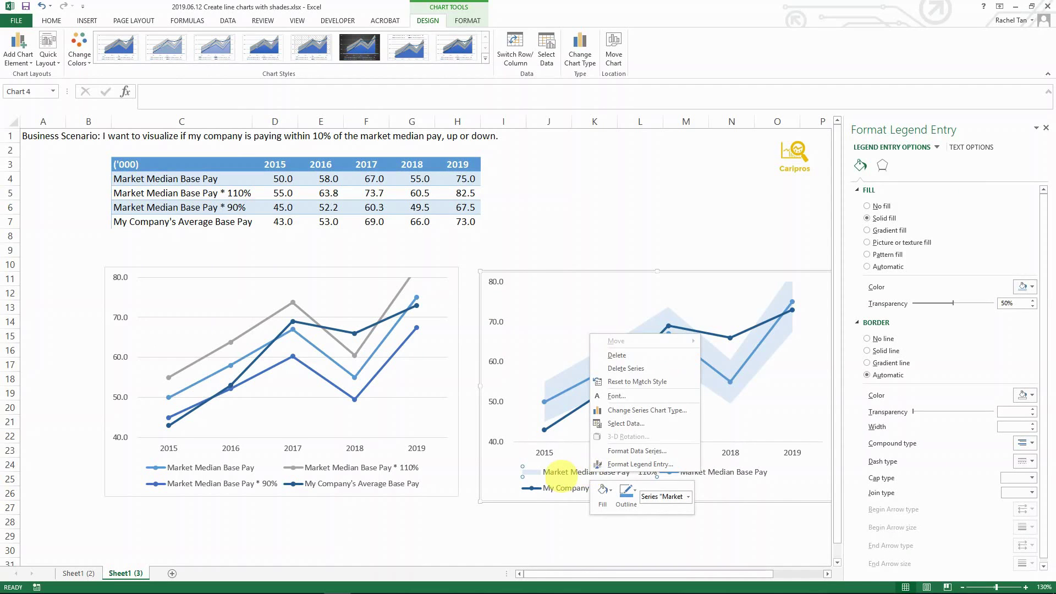
pyautogui.click(561, 472)
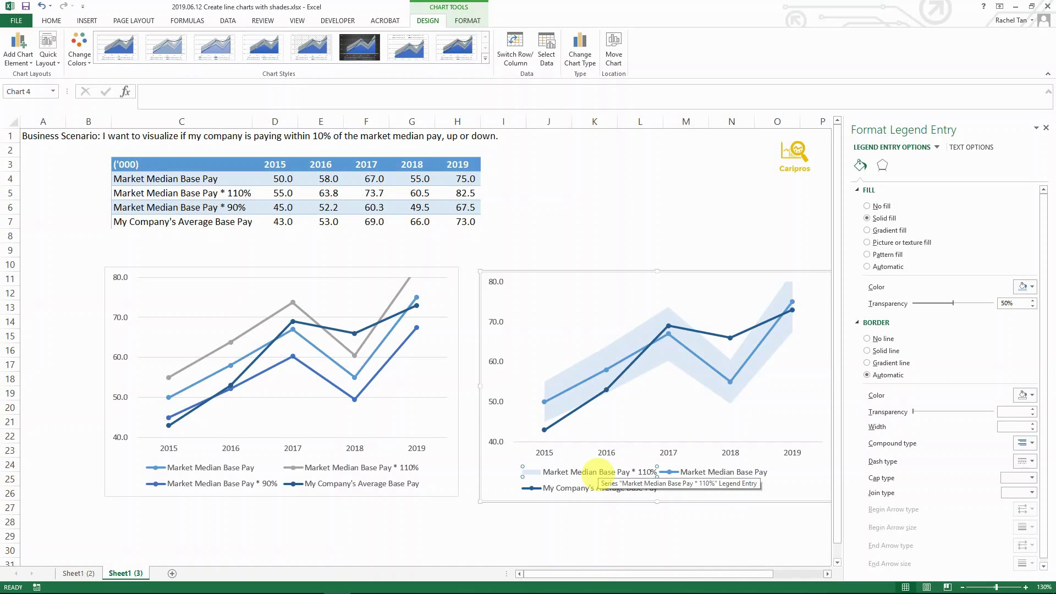
pyautogui.click(239, 192)
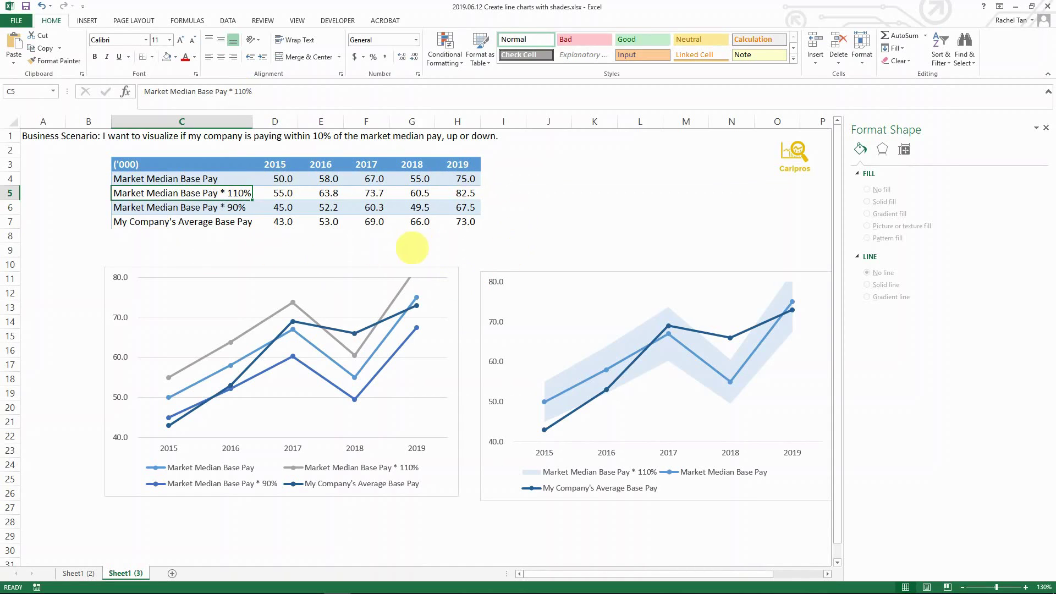
# - Try referencing C5 from I5 and copying the row labels C4:C7, then cancel
pyautogui.click(495, 194)
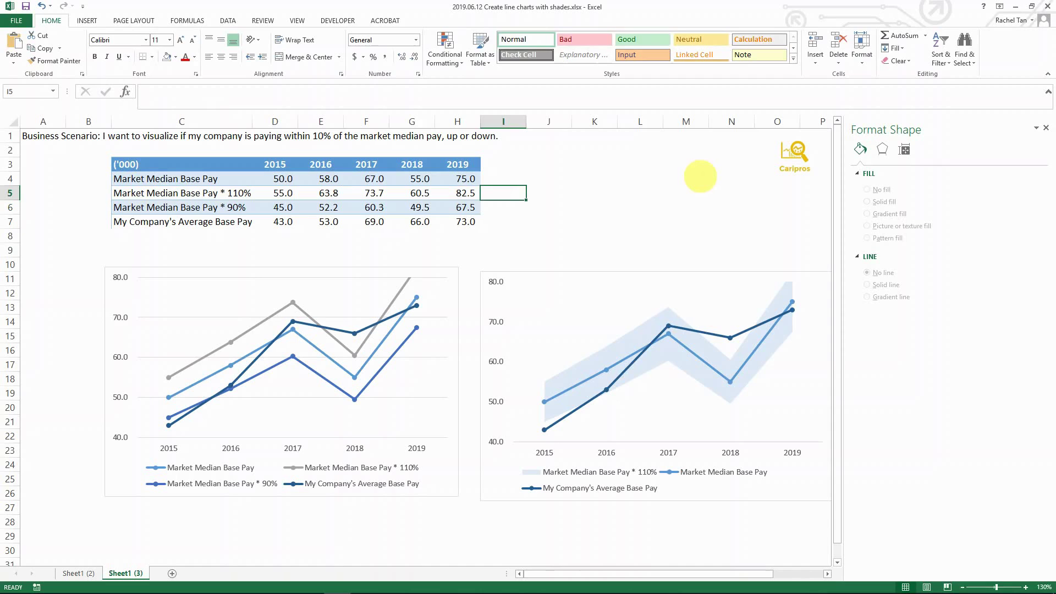
pyautogui.write('=')
pyautogui.press('Left')
pyautogui.press('Left')
pyautogui.press('Left')
pyautogui.press('Left')
pyautogui.press('Left')
pyautogui.press('Left')
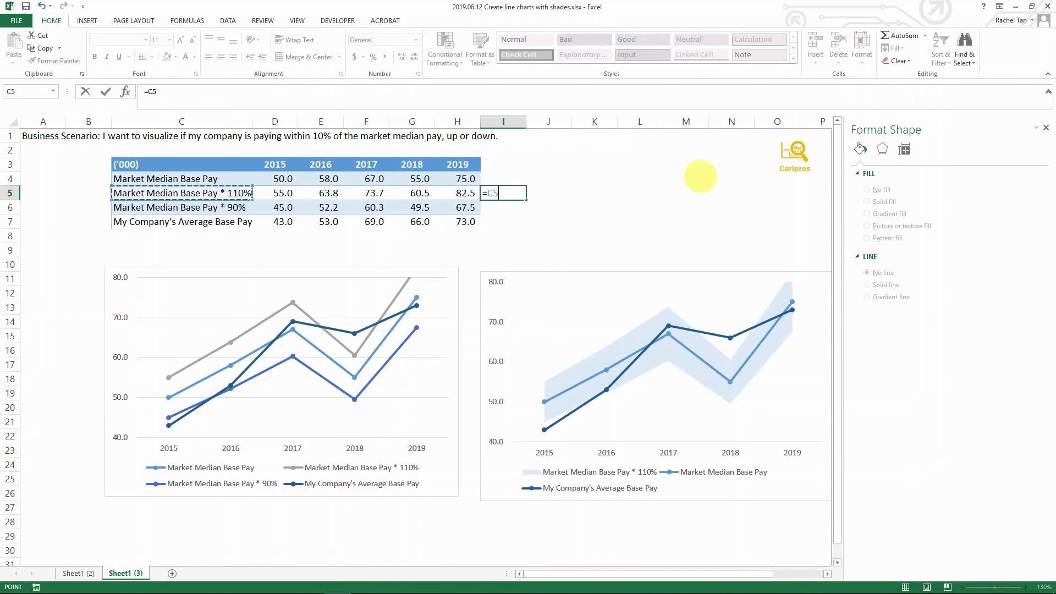
pyautogui.press('Escape')
pyautogui.press('Left')
pyautogui.press('Left')
pyautogui.press('Left')
pyautogui.press('Left')
pyautogui.press('Left')
pyautogui.press('Left')
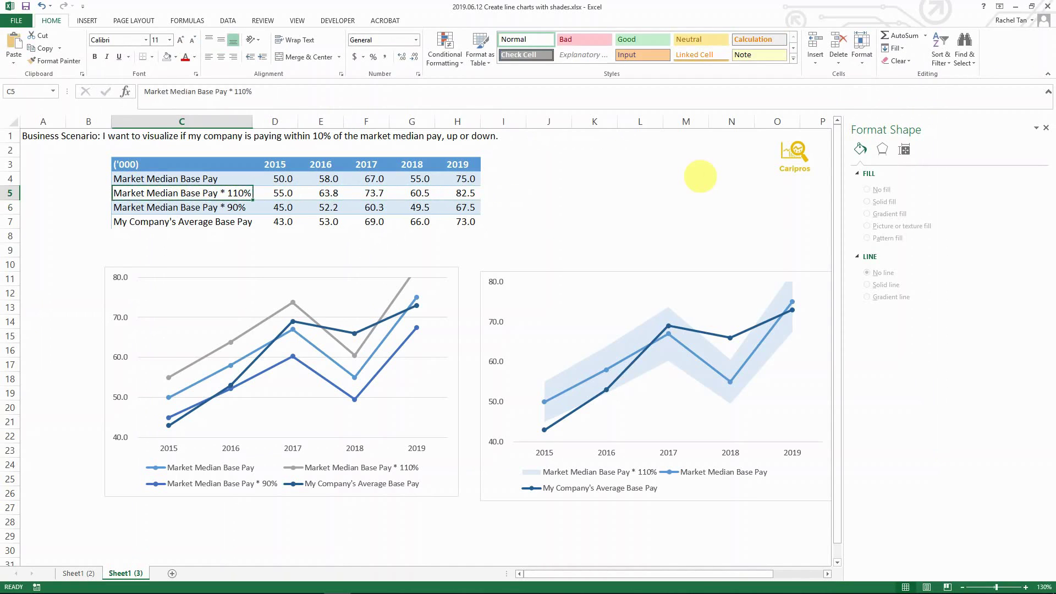
pyautogui.press('Up')
pyautogui.hotkey('shift', 'Down')
pyautogui.hotkey('shift', 'Down')
pyautogui.hotkey('shift', 'Down')
pyautogui.hotkey('shift', 'Down')
pyautogui.hotkey('shift', 'Up')
pyautogui.hotkey('ctrl', 'c')
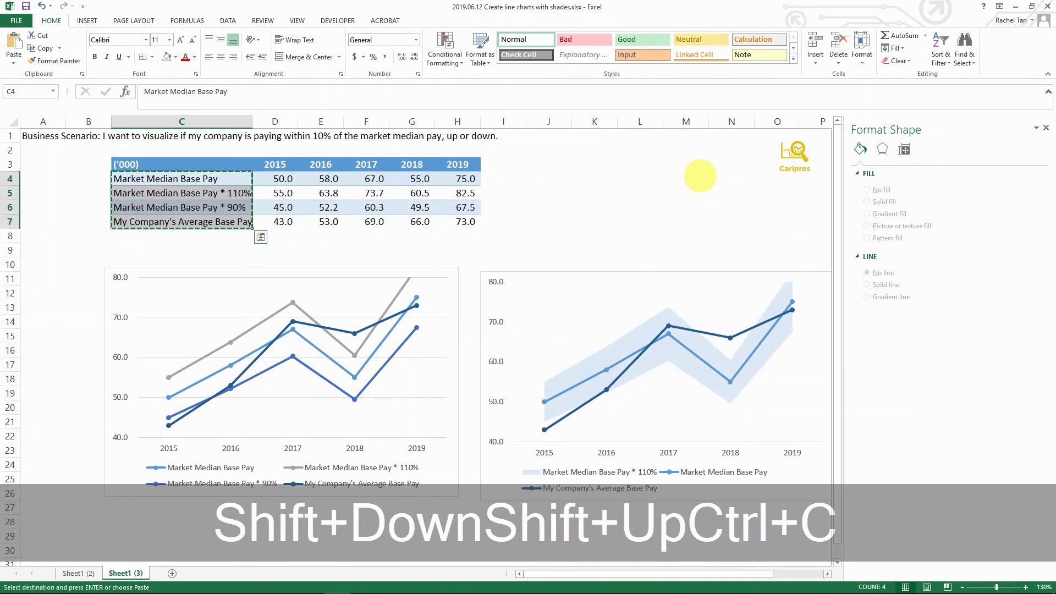
pyautogui.press('Escape')
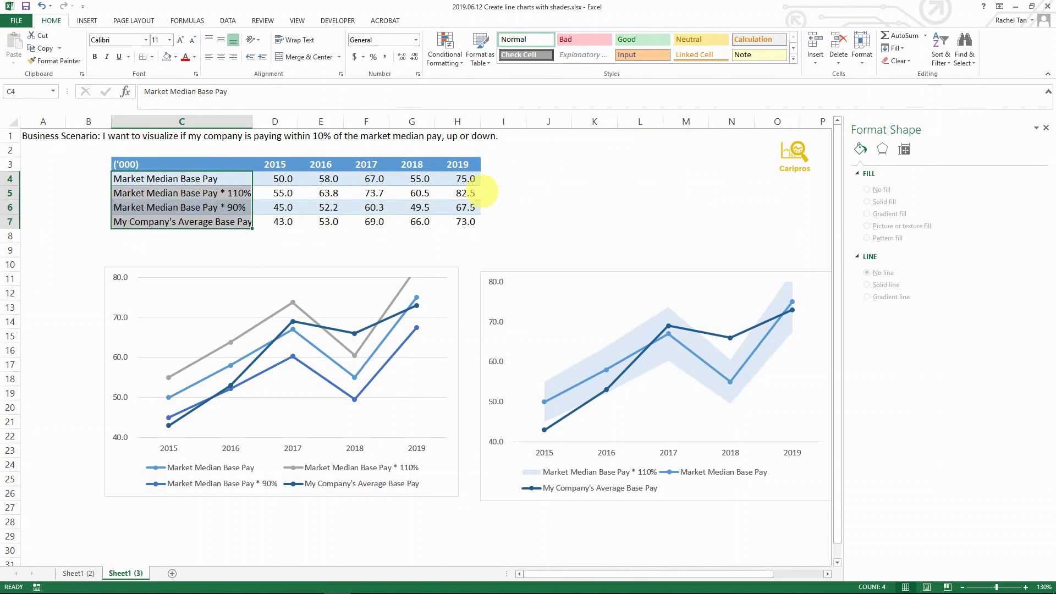
# - Copy the Market Median Base Pay * 110% label from C5 into I5
pyautogui.click(499, 196)
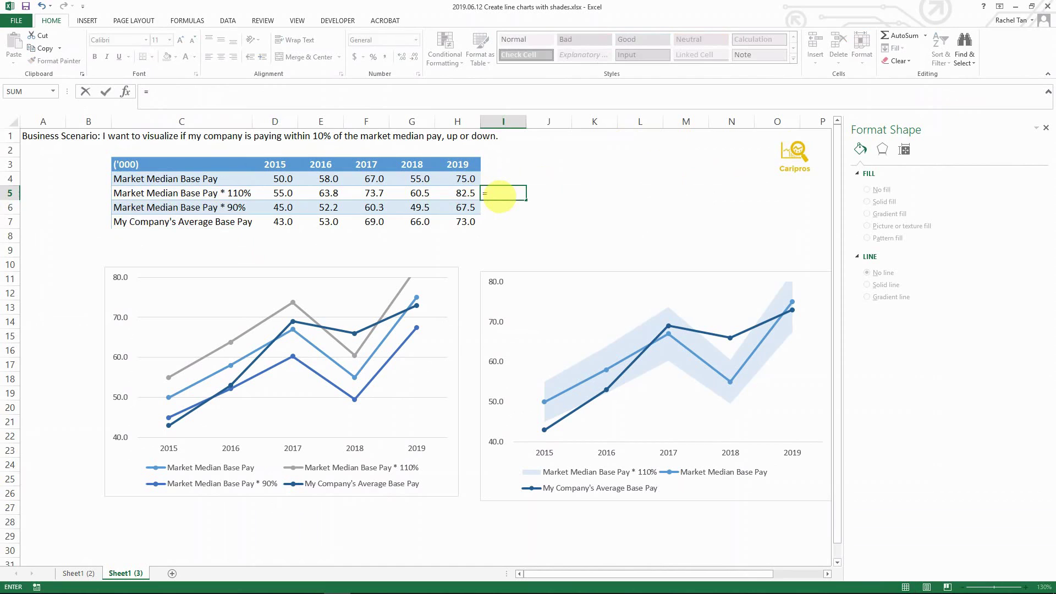
pyautogui.press('Left')
pyautogui.press('Left')
pyautogui.press('Left')
pyautogui.press('Left')
pyautogui.press('Left')
pyautogui.press('Left')
pyautogui.hotkey('ctrl', 'c')
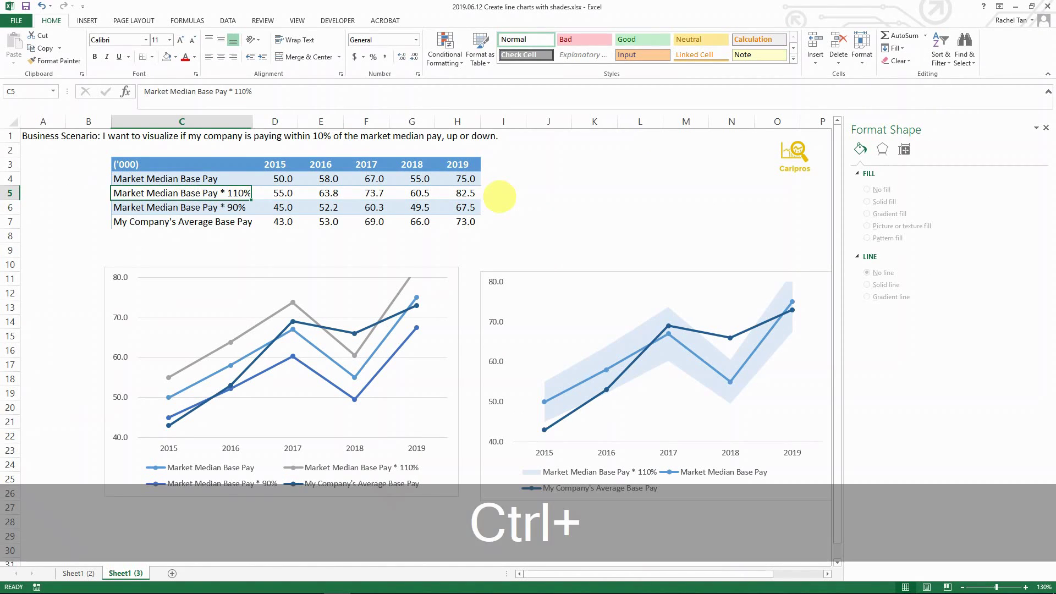
pyautogui.press('Right')
pyautogui.press('Right')
pyautogui.press('Right')
pyautogui.press('Right')
pyautogui.press('Right')
pyautogui.press('Right')
pyautogui.hotkey('ctrl', 'v')
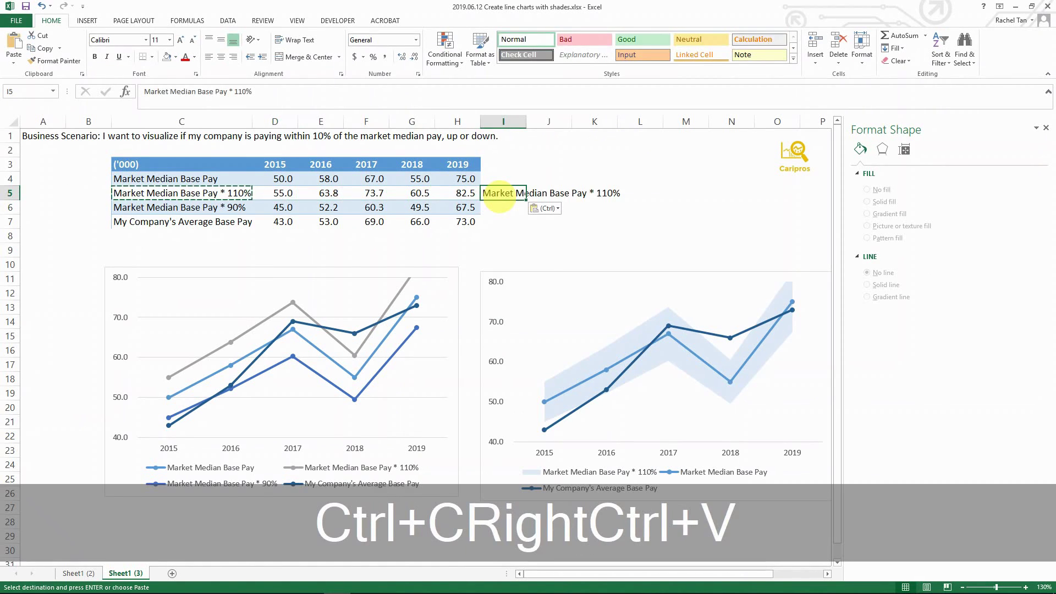
pyautogui.press('Escape')
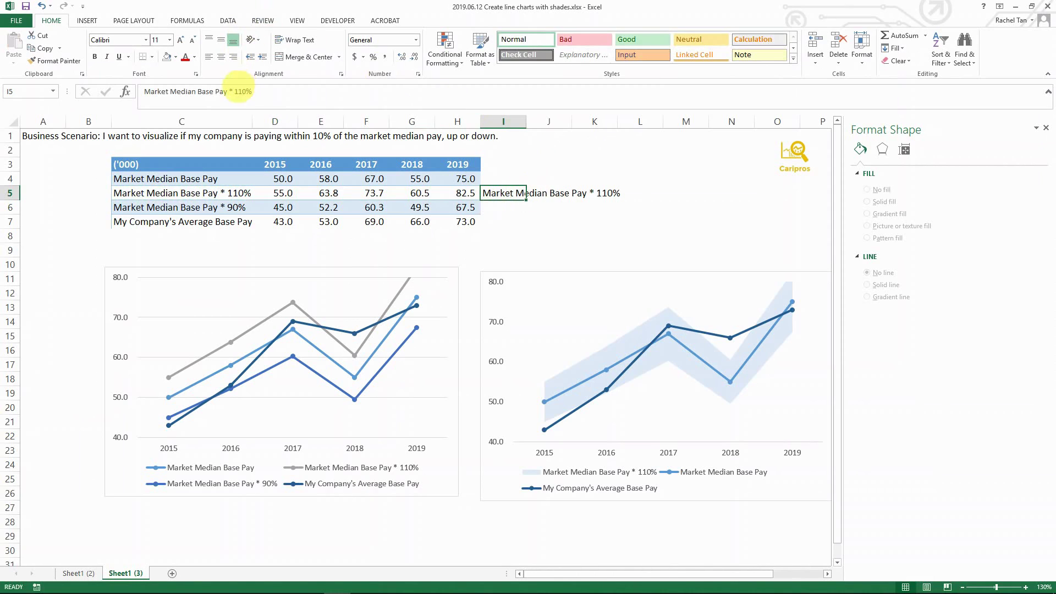
# - Replace '* 110%' in I5's label with '± 10%' using Insert Symbol
pyautogui.moveTo(230, 91); pyautogui.dragTo(313, 92)
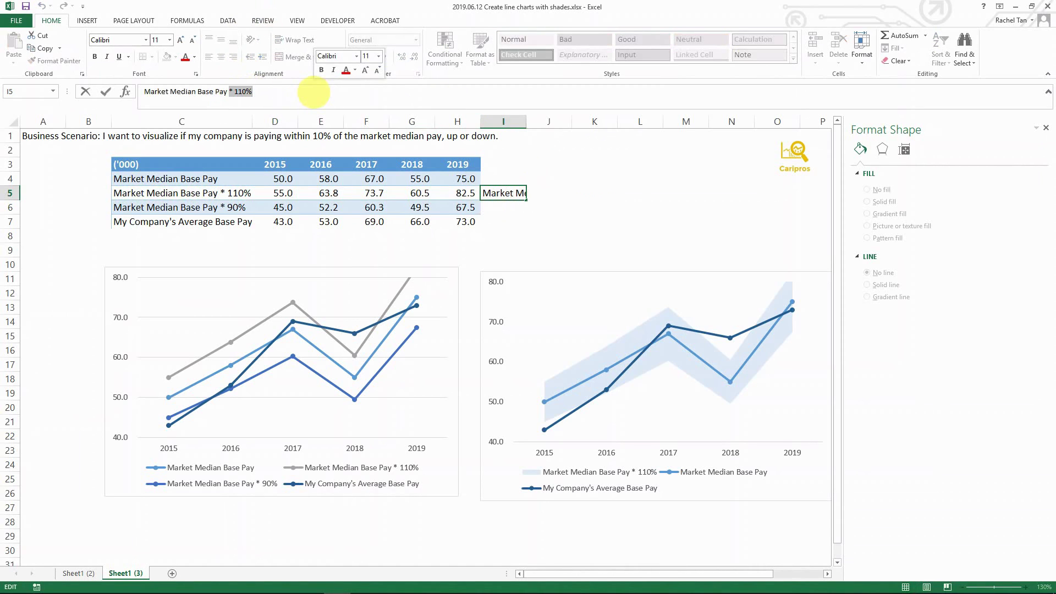
pyautogui.press('shift')
pyautogui.hotkey('shift', 'Delete')
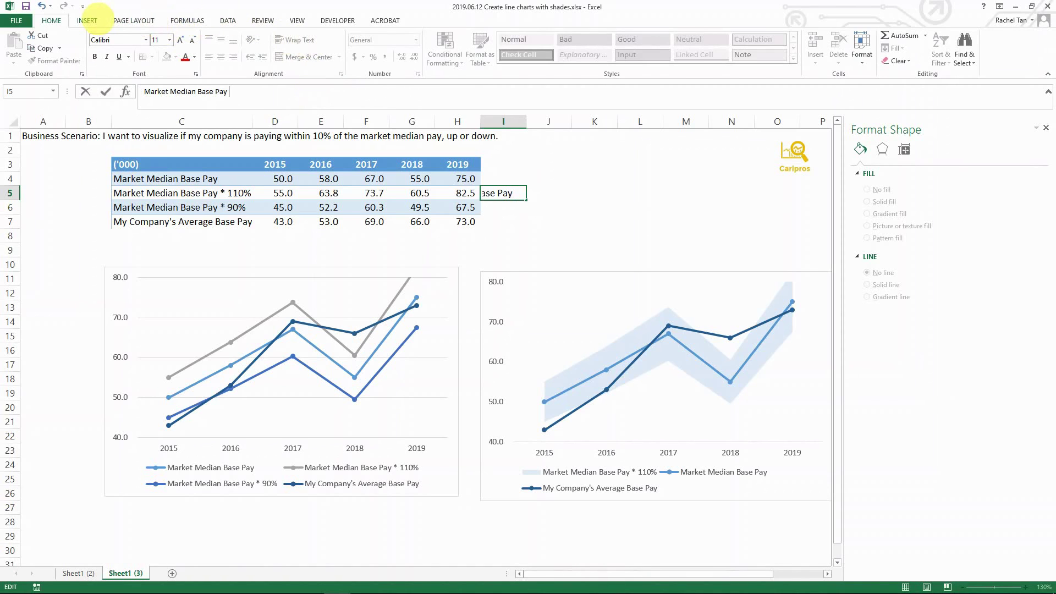
pyautogui.click(88, 21)
pyautogui.click(841, 43)
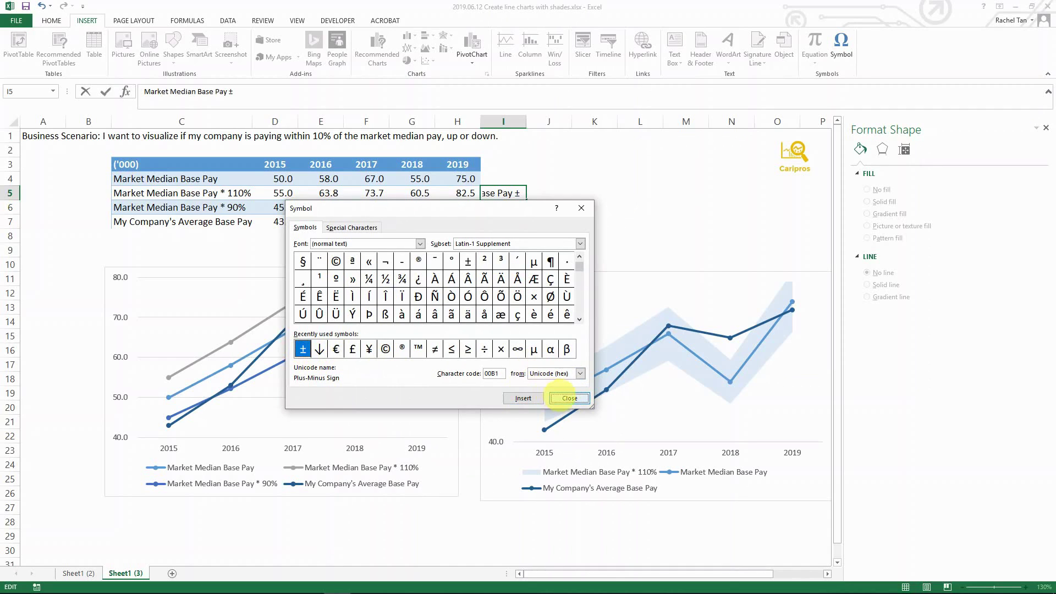
pyautogui.click(570, 399)
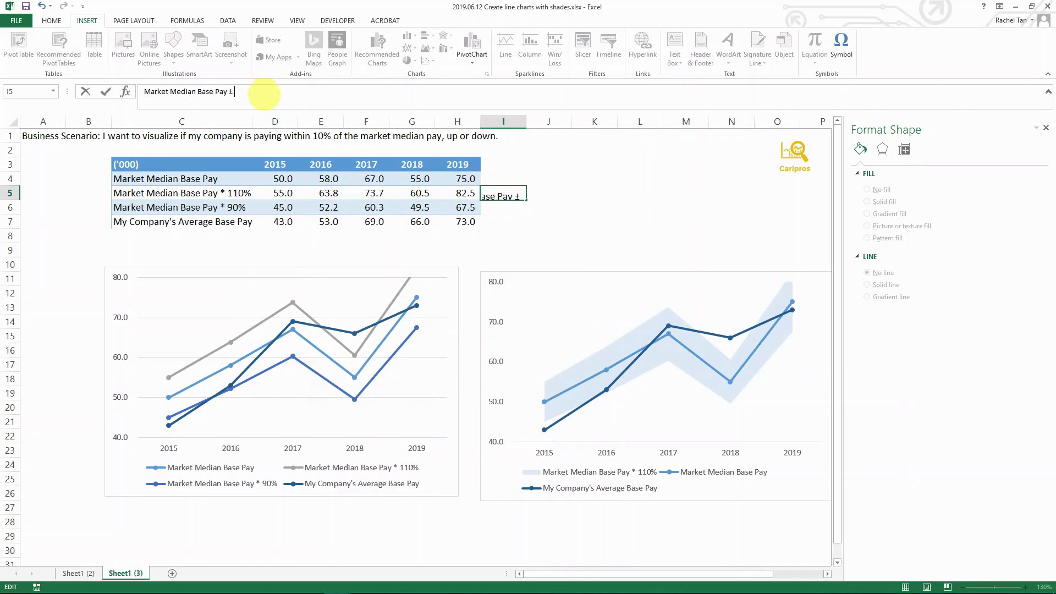
pyautogui.write('10%')
pyautogui.hotkey('ctrl', 'Return')
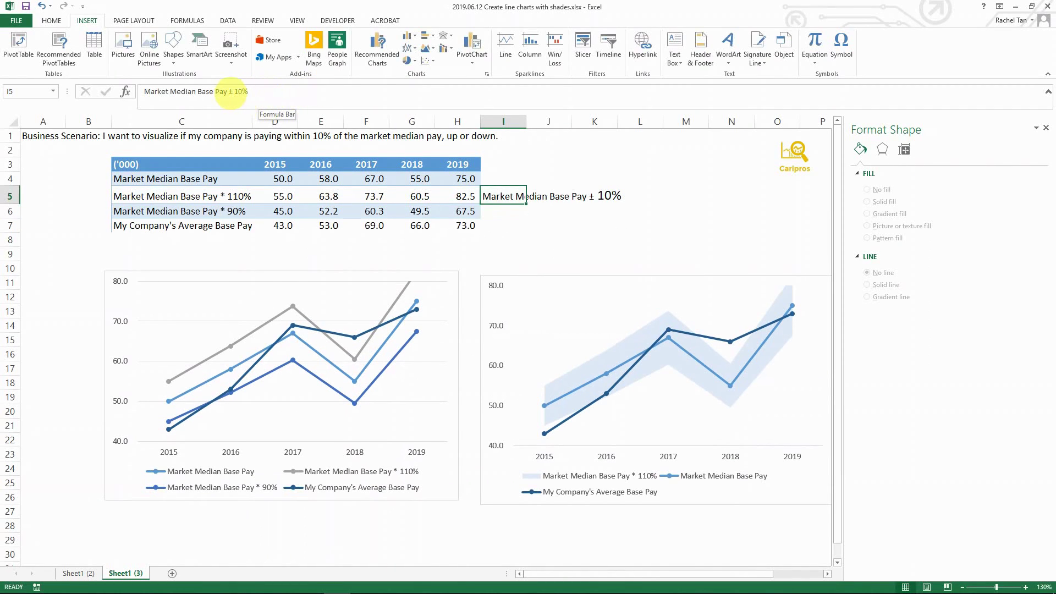
pyautogui.moveTo(234, 91); pyautogui.dragTo(248, 91)
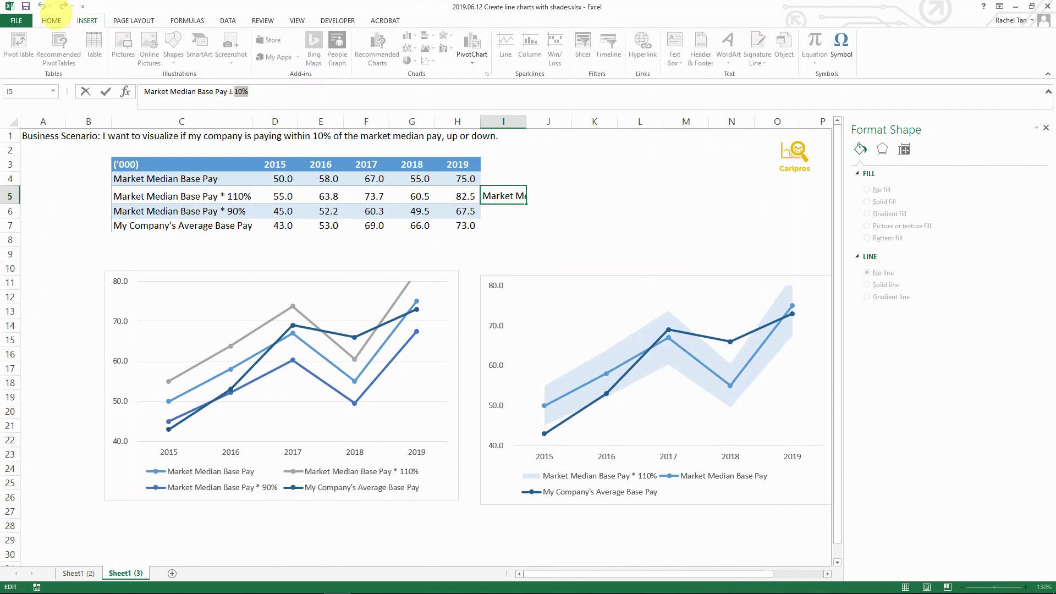
pyautogui.click(51, 20)
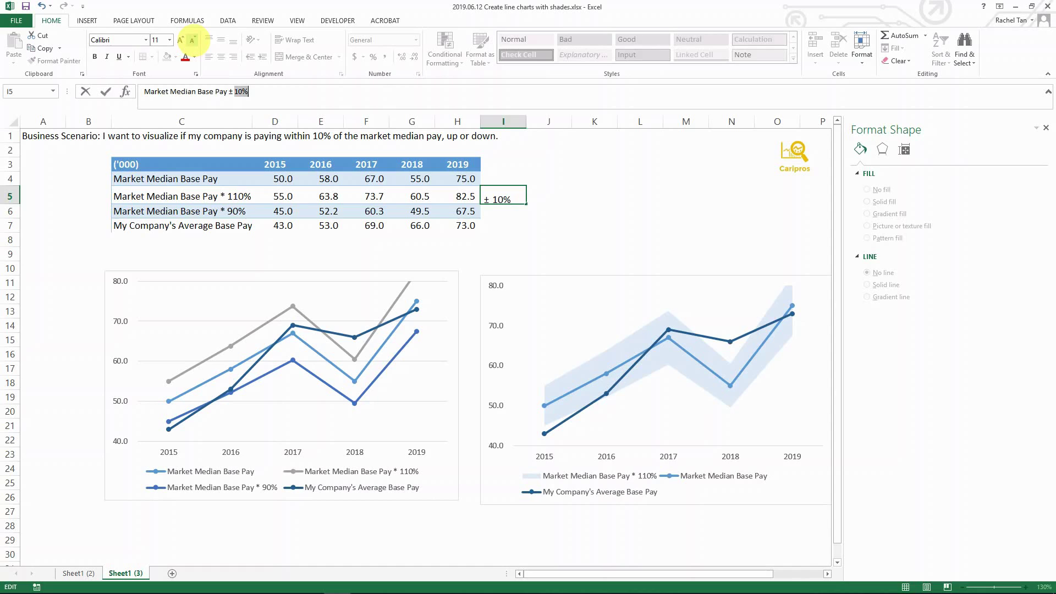
pyautogui.press('Escape')
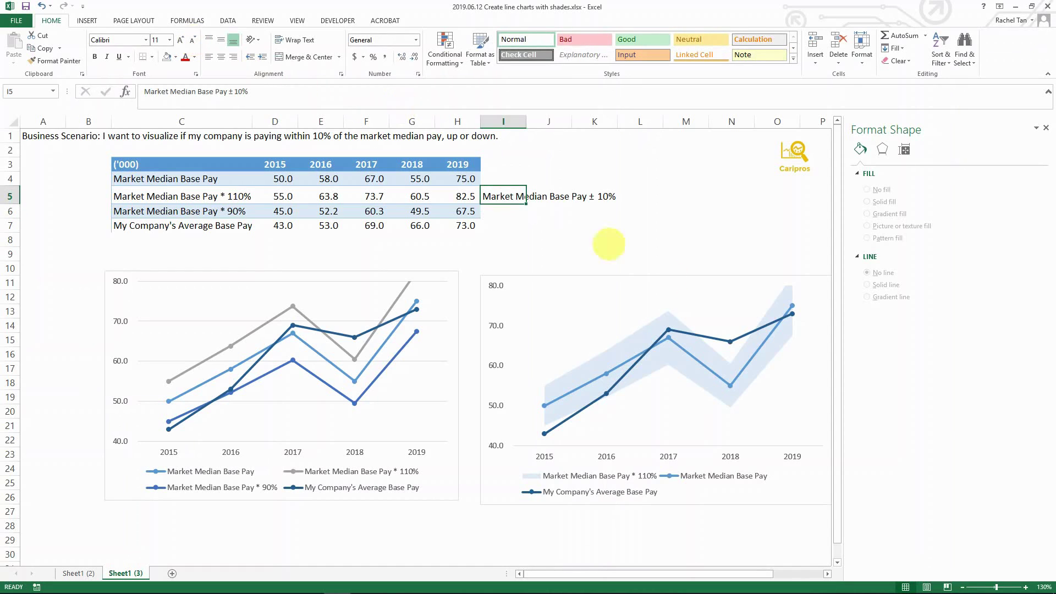
# - In Select Data Source, set the * 110% series name to cell I5
pyautogui.rightClick(634, 410)
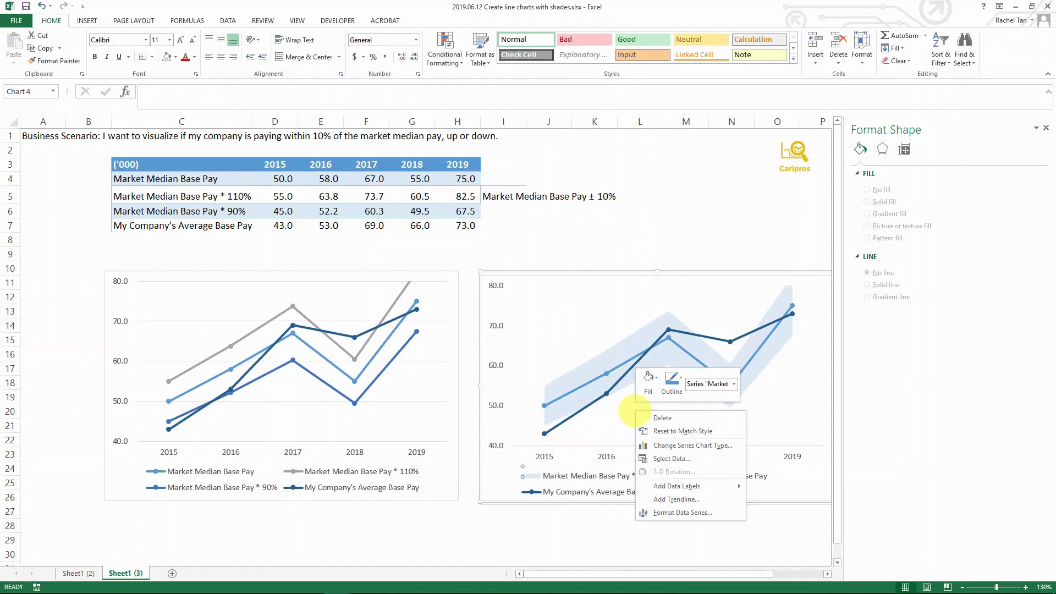
pyautogui.press('Escape')
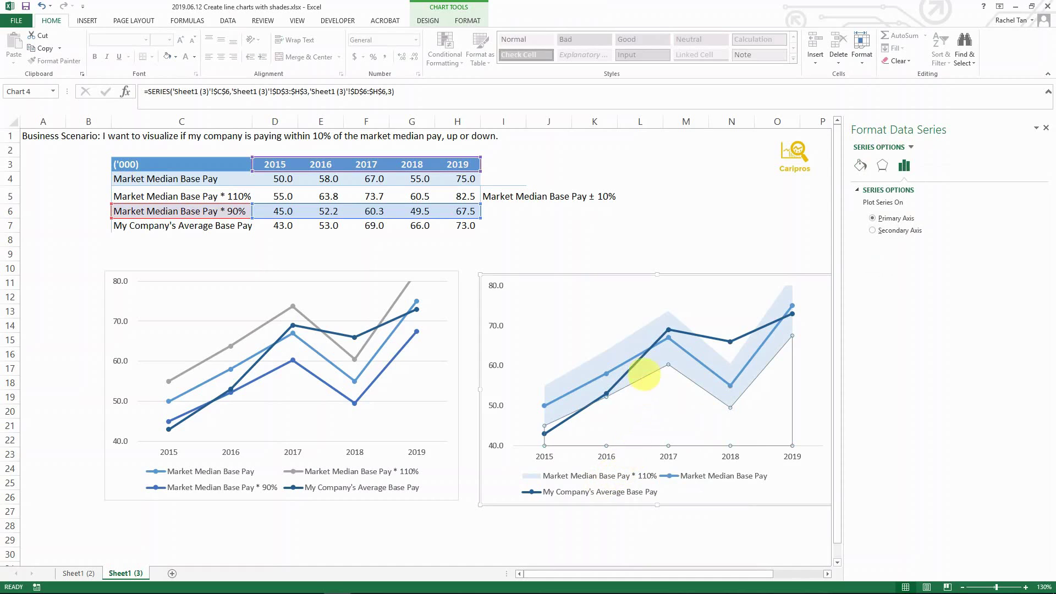
pyautogui.rightClick(650, 330)
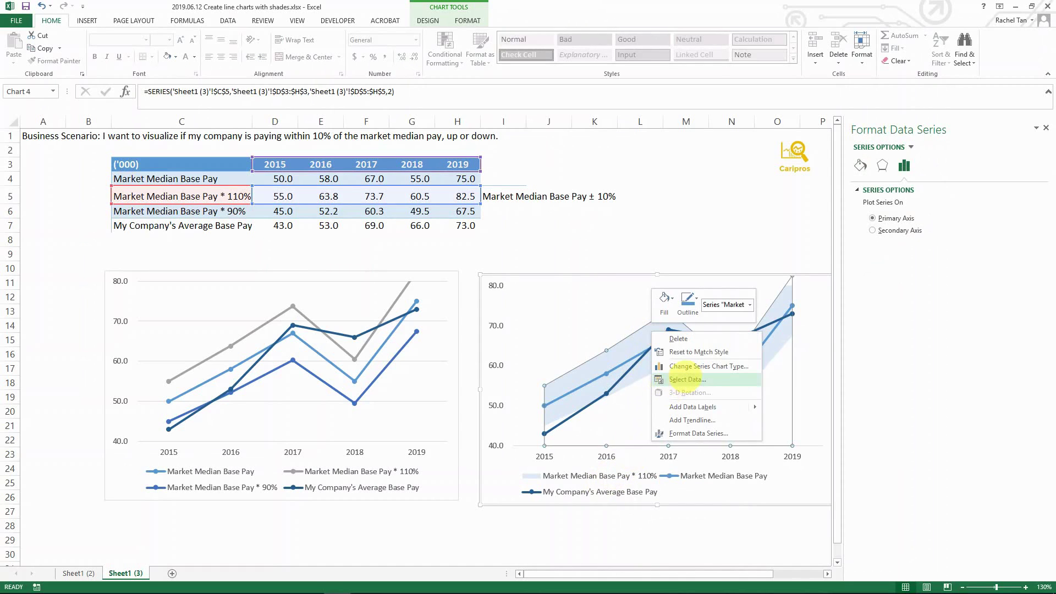
pyautogui.click(685, 377)
pyautogui.click(321, 351)
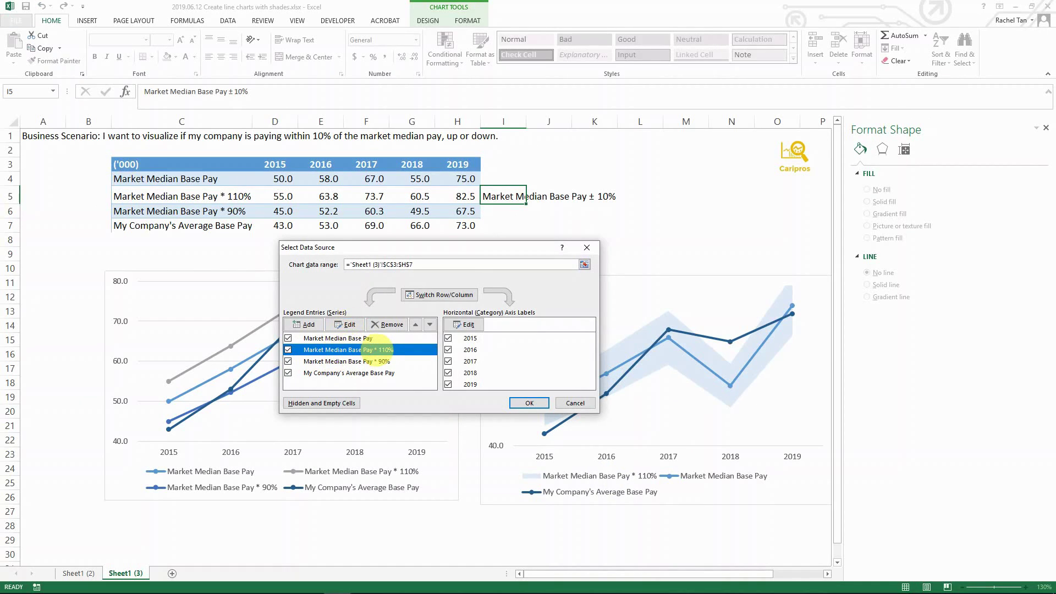
pyautogui.click(345, 325)
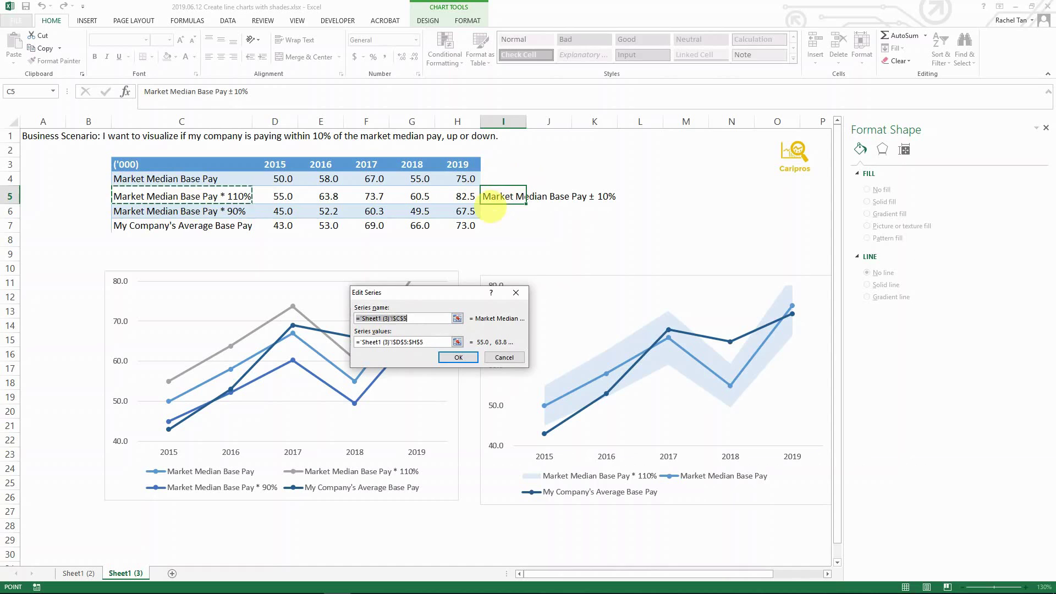
pyautogui.click(499, 197)
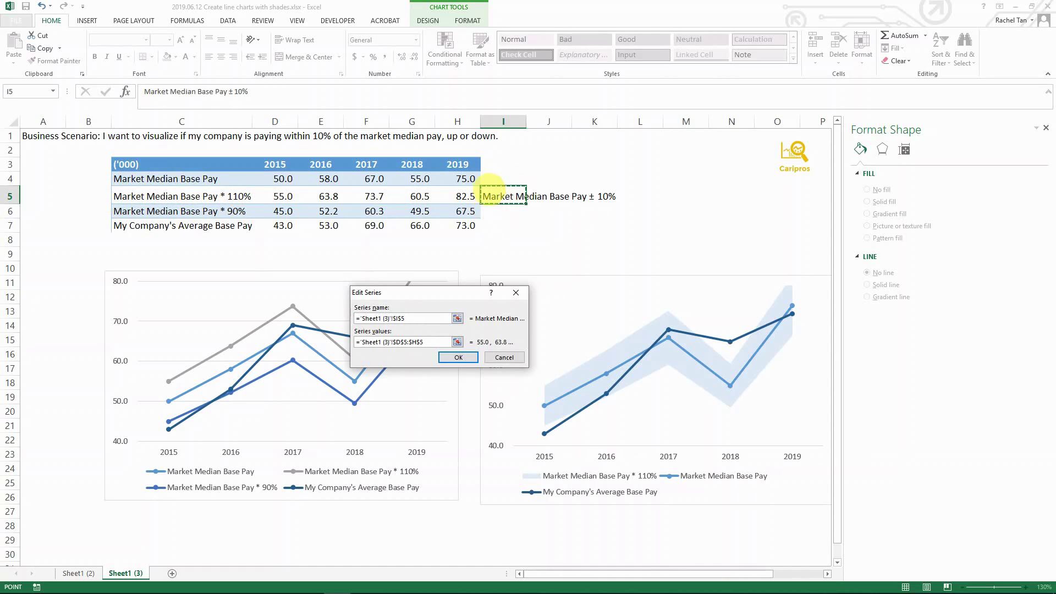
pyautogui.click(458, 357)
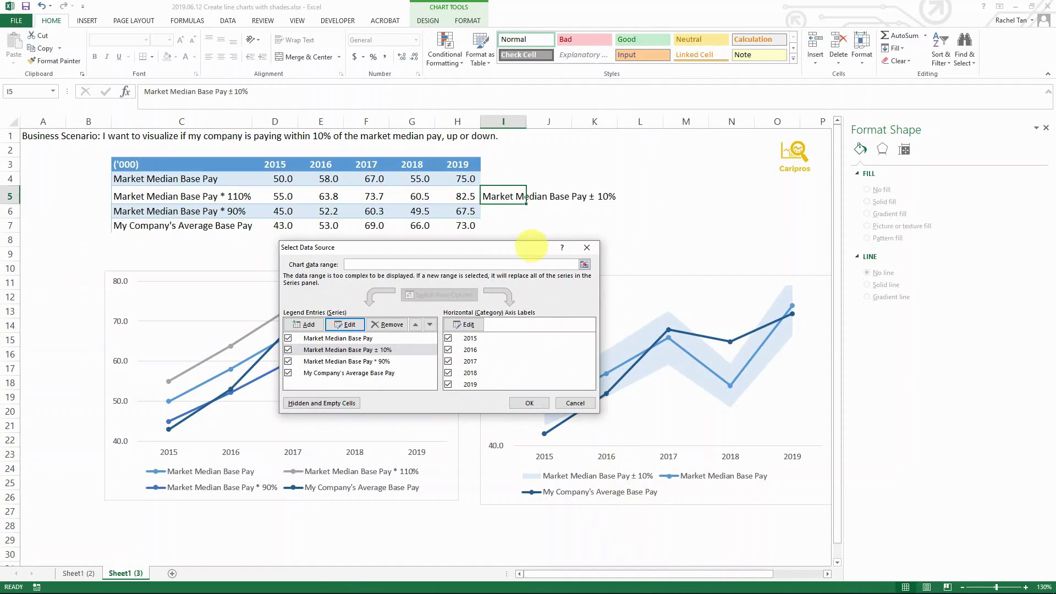
pyautogui.moveTo(531, 246); pyautogui.dragTo(399, 294)
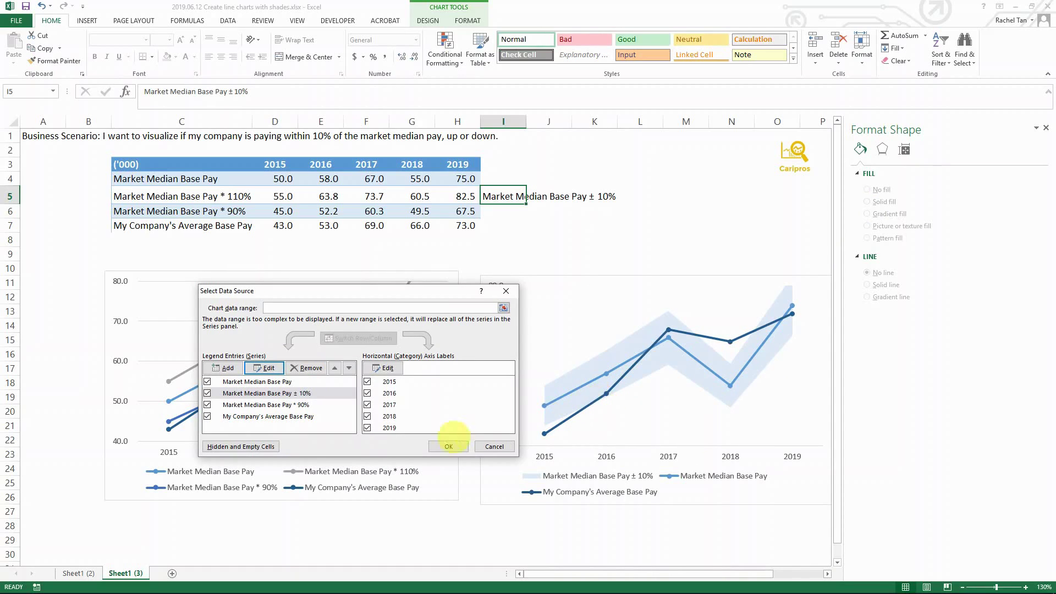
# - Move the ± 10% series to second place in the series order
pyautogui.click(349, 368)
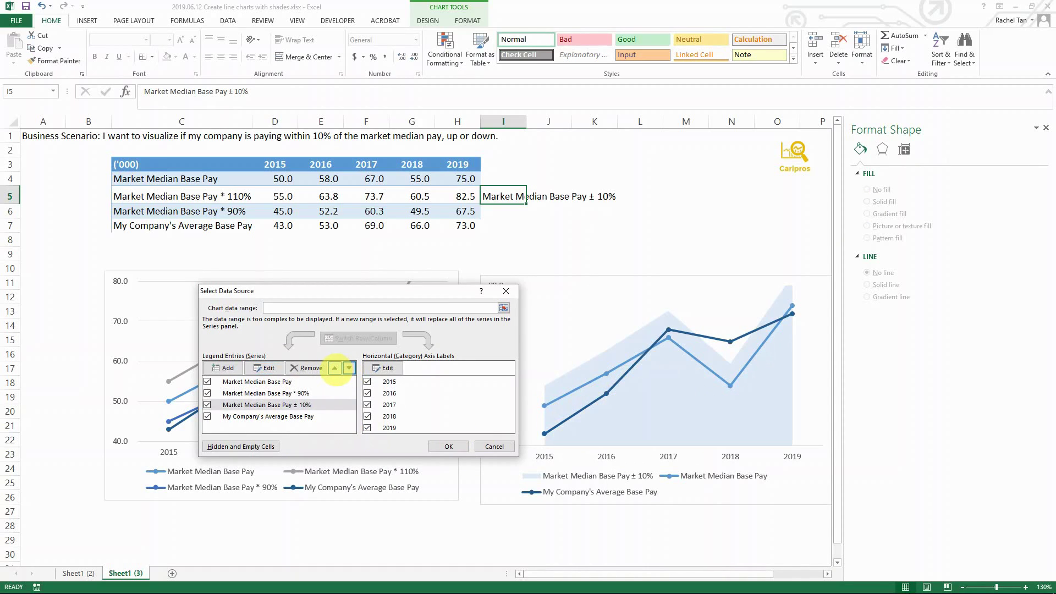
pyautogui.click(349, 368)
pyautogui.click(335, 368)
pyautogui.click(334, 368)
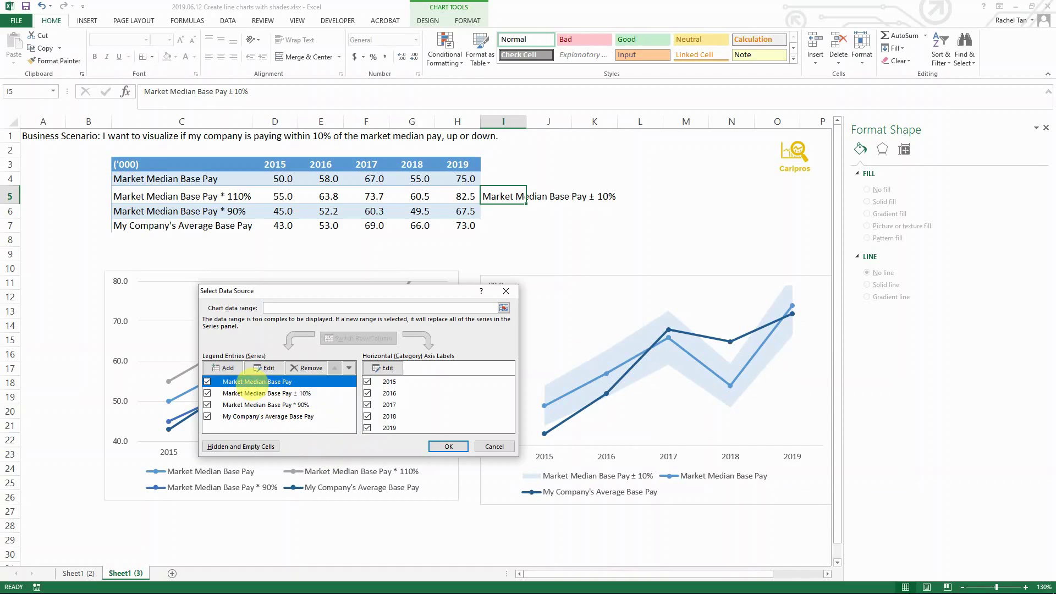
# - Move Market Median Base Pay to the end and company average pay to the top
pyautogui.click(284, 381)
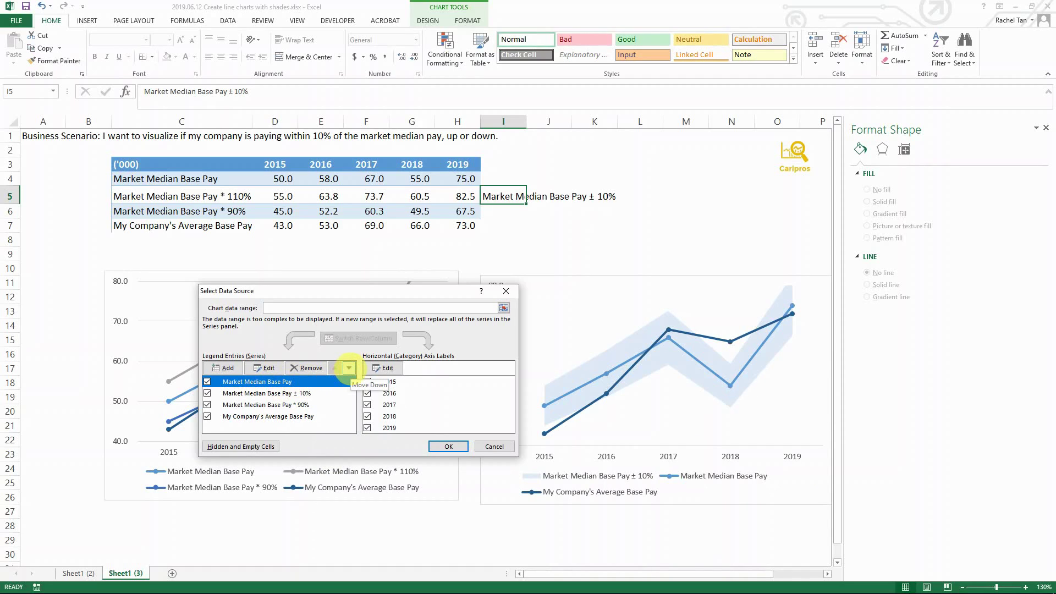
pyautogui.click(349, 367)
pyautogui.click(348, 368)
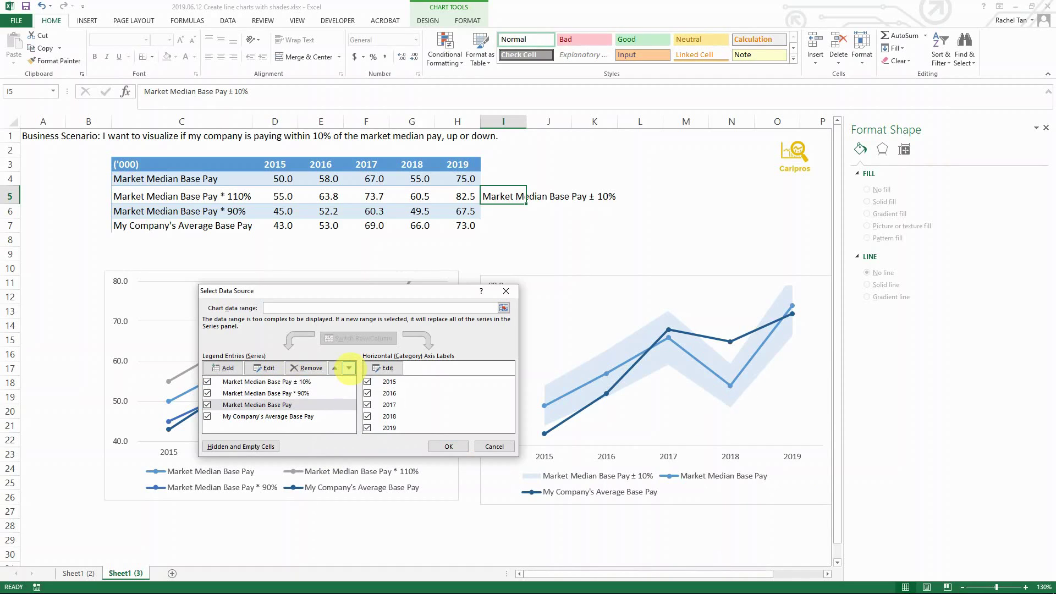
pyautogui.click(348, 368)
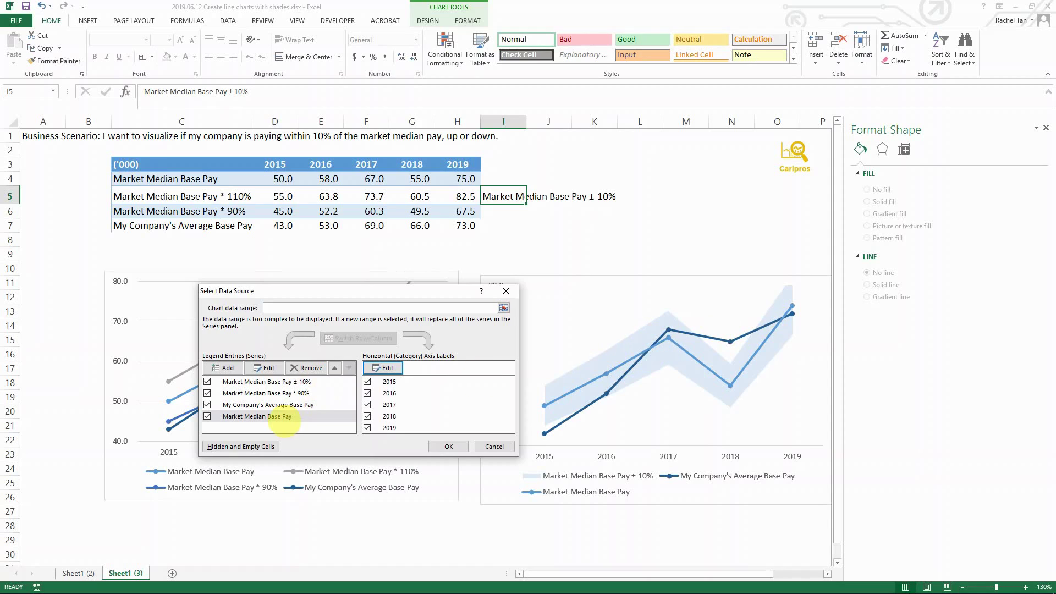
pyautogui.click(289, 405)
pyautogui.click(334, 368)
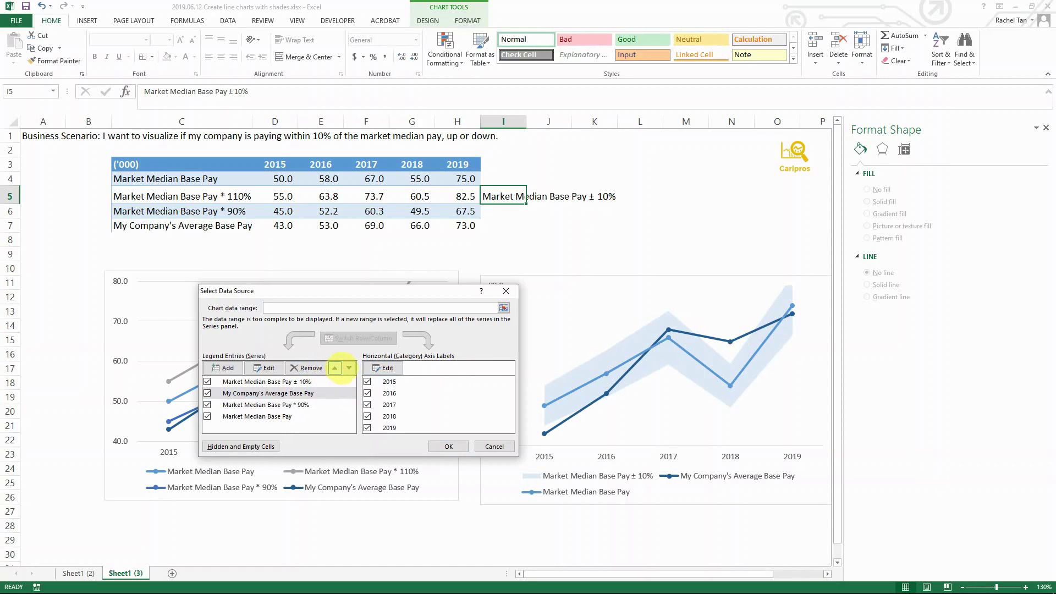
pyautogui.click(335, 368)
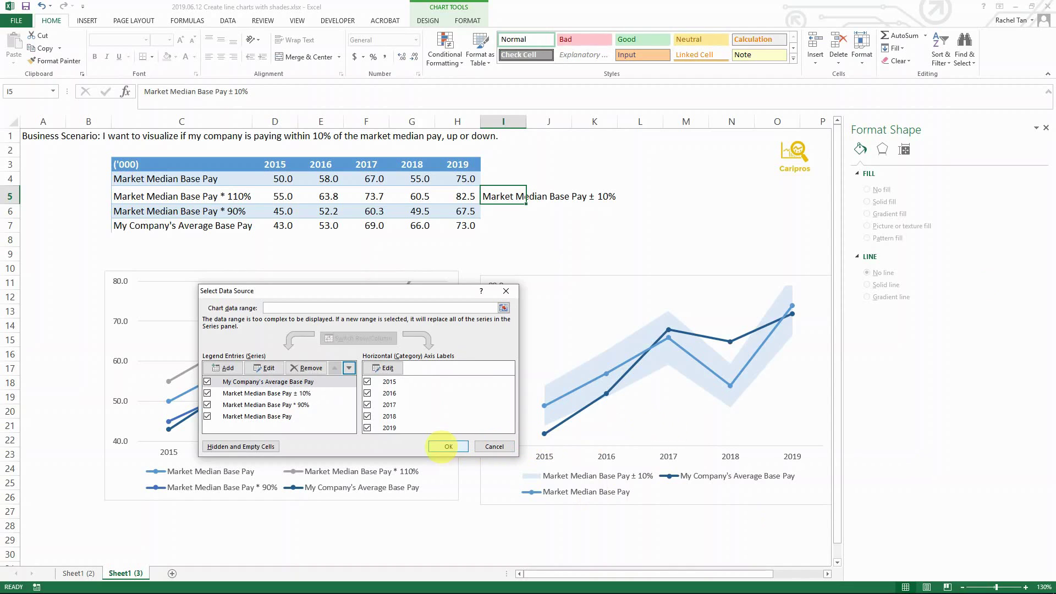
# - Apply the reordered series to the shaded-band chart, select cell P10, and close the Format Shape pane
pyautogui.click(449, 446)
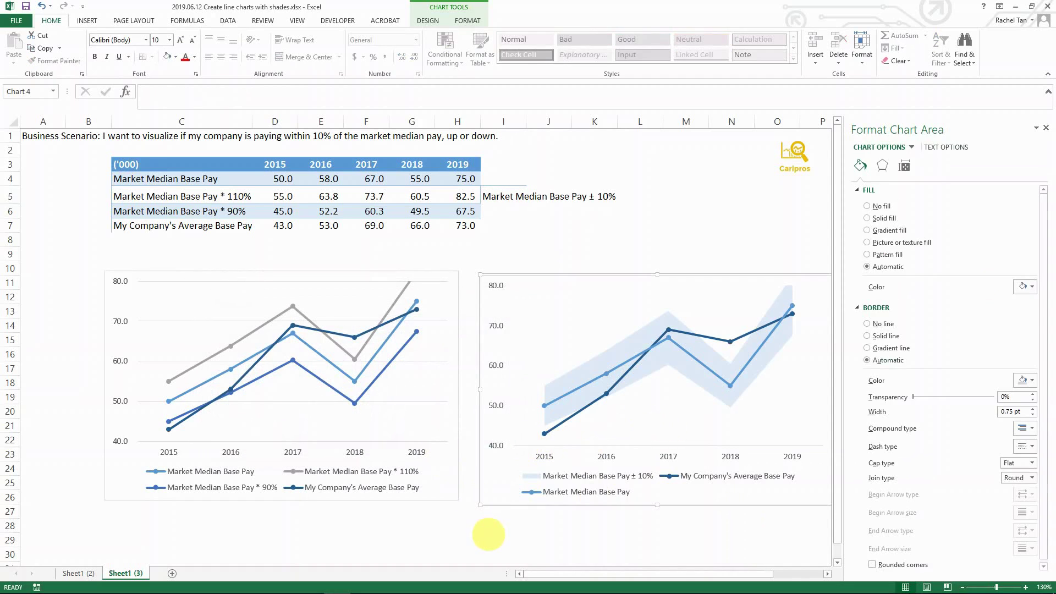
pyautogui.click(487, 537)
pyautogui.click(814, 268)
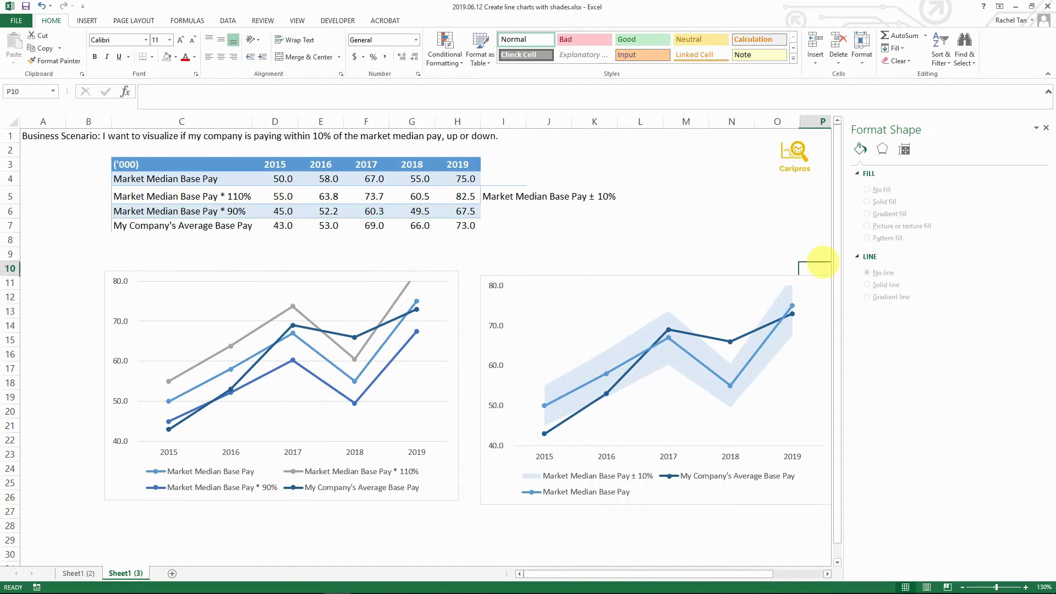
pyautogui.moveTo(762, 417)
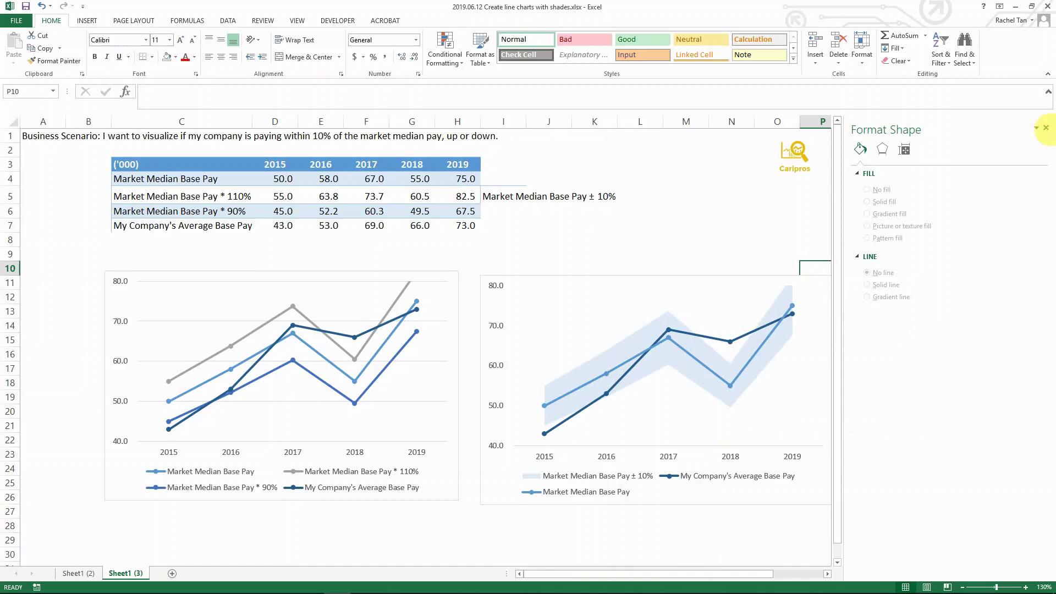
pyautogui.click(1046, 127)
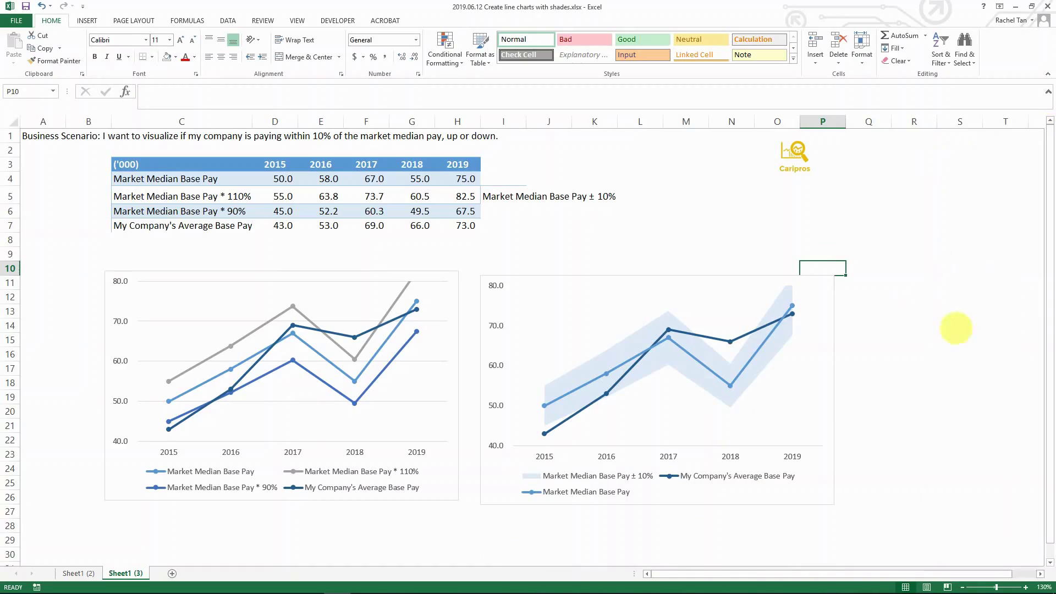